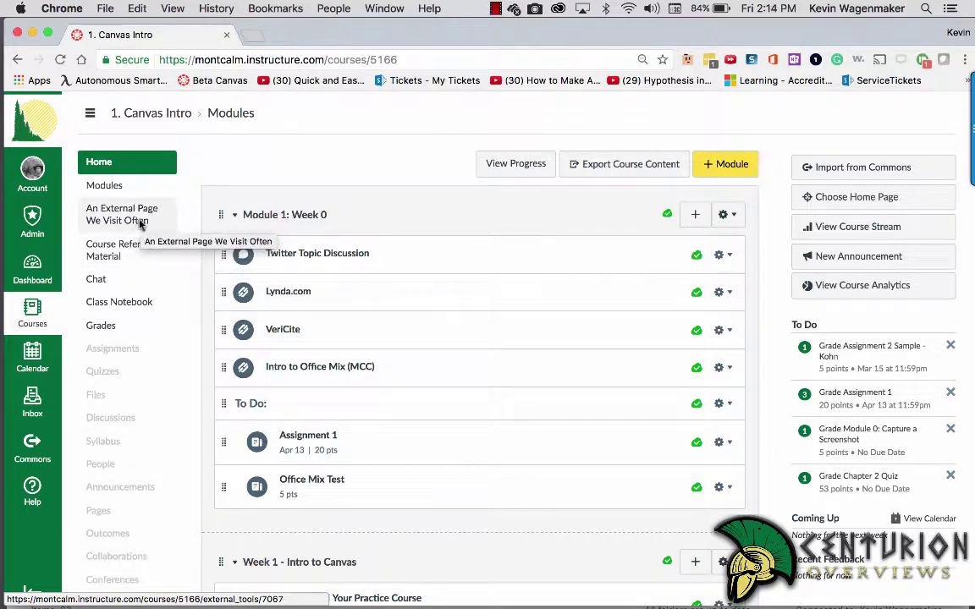
Step: Open An External Page We Visit Often and Course Reference Material in new tabs to review them
{"action": "right_click", "coordinate": [140, 223]}
{"action": "left_click", "coordinate": [203, 163]}
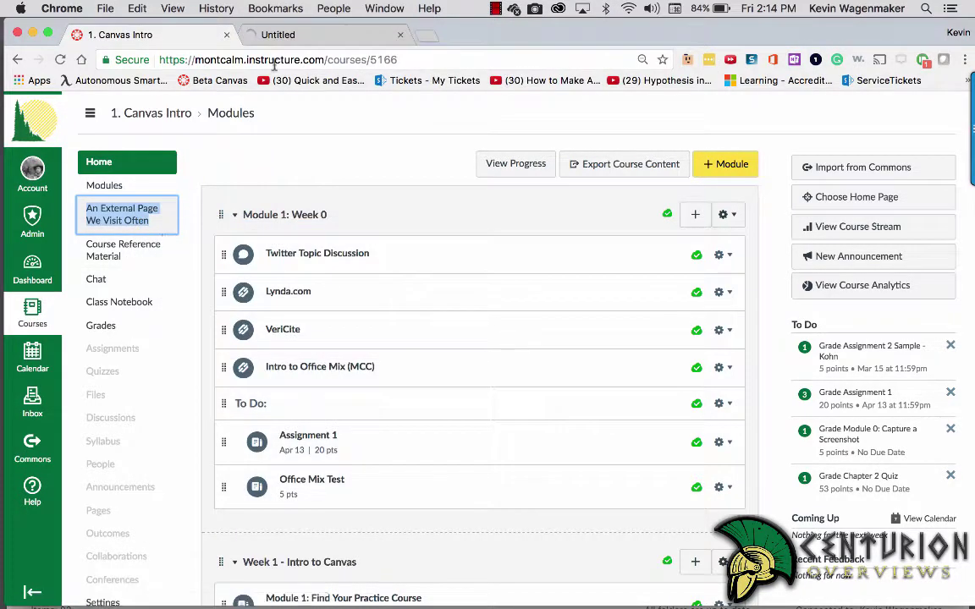
{"action": "right_click", "coordinate": [126, 246]}
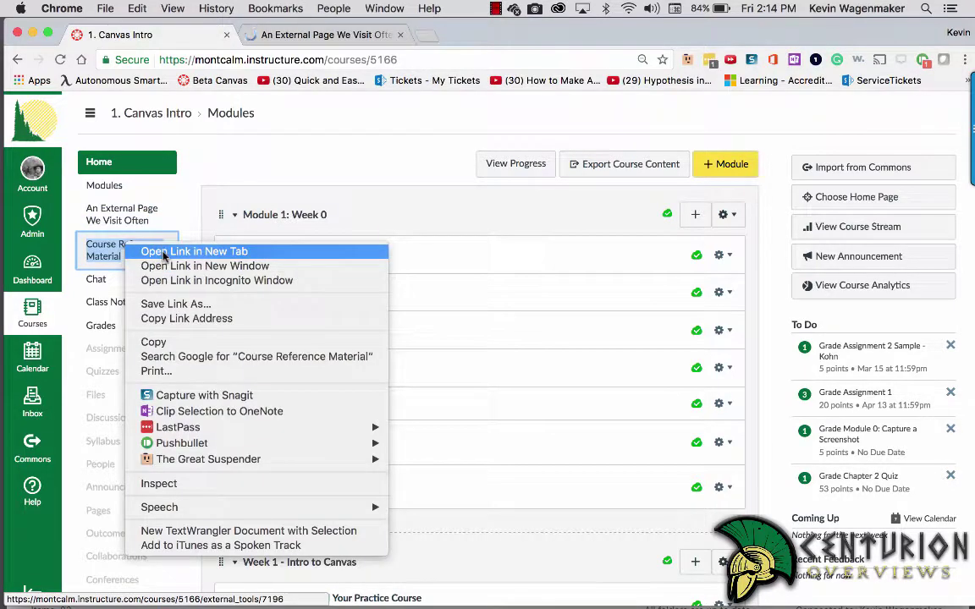
{"action": "left_click", "coordinate": [163, 252]}
{"action": "left_click", "coordinate": [351, 35]}
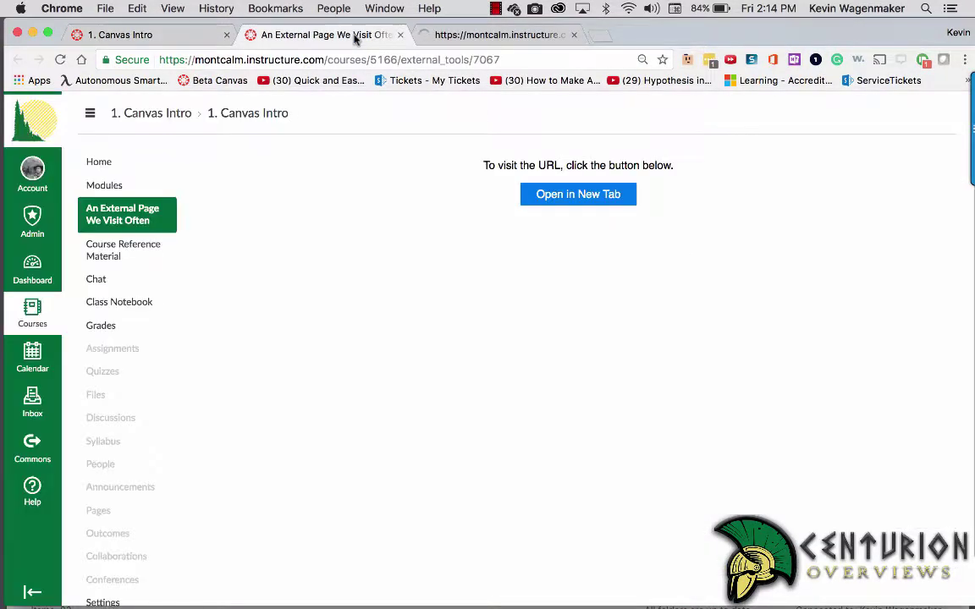
{"action": "left_click", "coordinate": [589, 194]}
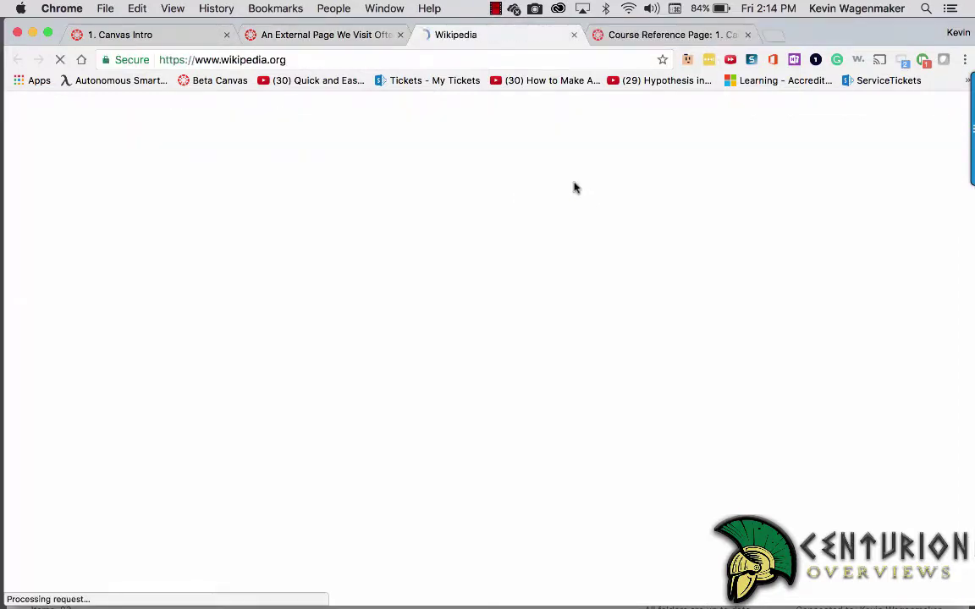
{"action": "left_click", "coordinate": [574, 34]}
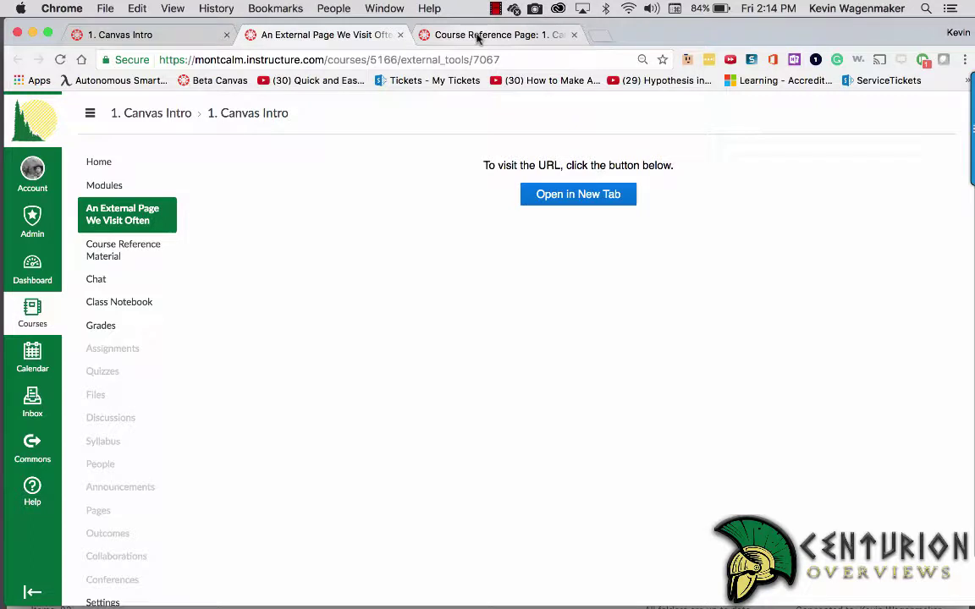
{"action": "left_click", "coordinate": [478, 35]}
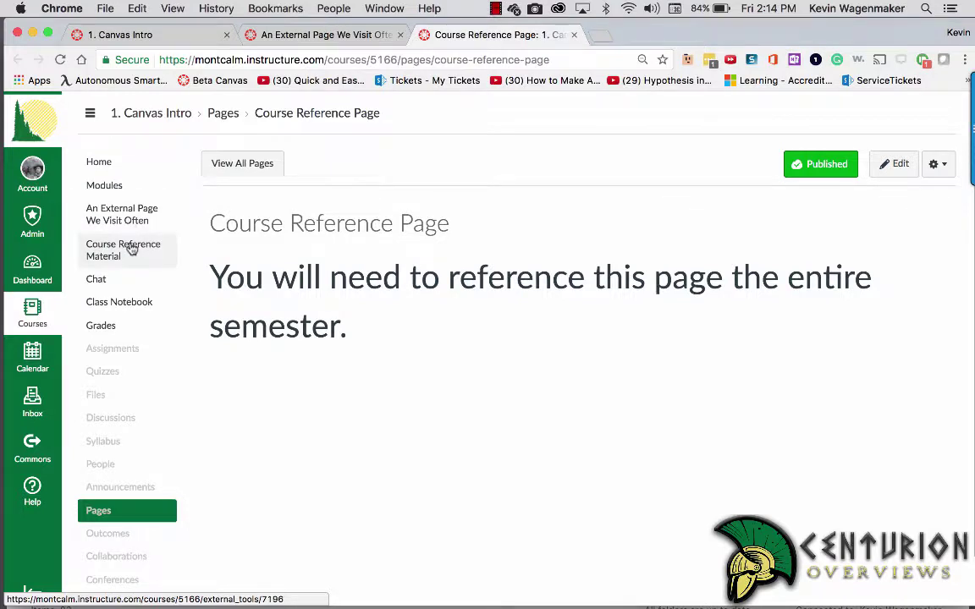
Step: Close the extra tabs and bring up the OneLogin company apps list
{"action": "left_click", "coordinate": [574, 34]}
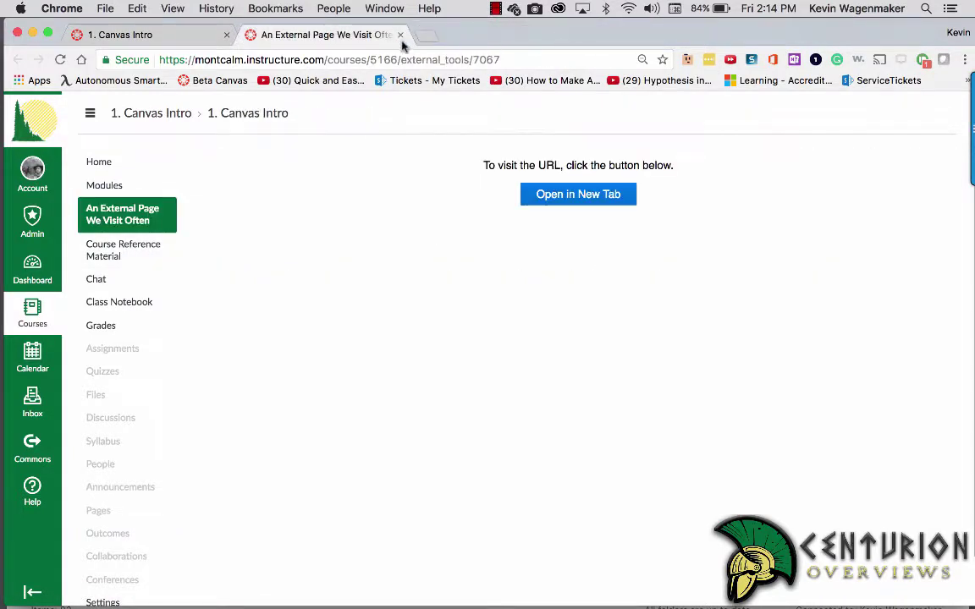
{"action": "left_click", "coordinate": [401, 34]}
{"action": "left_click", "coordinate": [180, 218]}
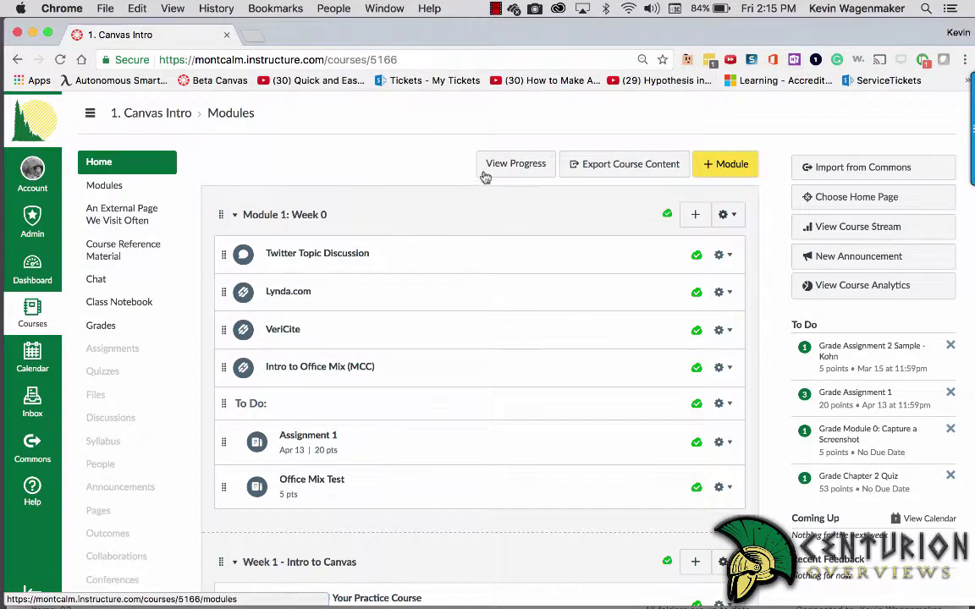
{"action": "left_click", "coordinate": [815, 59]}
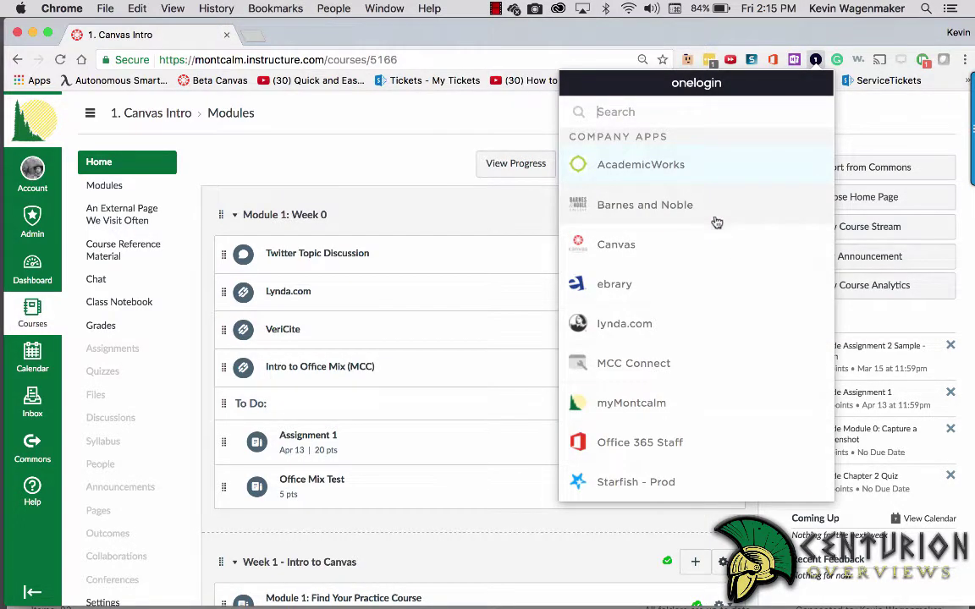
Step: From Office 365 Staff, open CMIS 100 01.docx from the OneDrive Syllabus folder in Word Online
{"action": "left_click", "coordinate": [666, 444]}
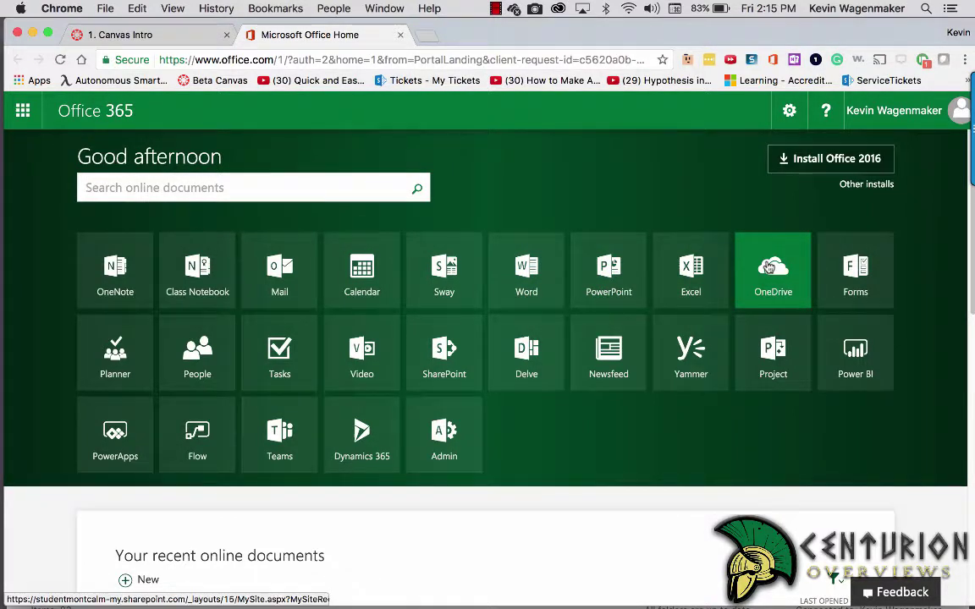
{"action": "left_click", "coordinate": [23, 111]}
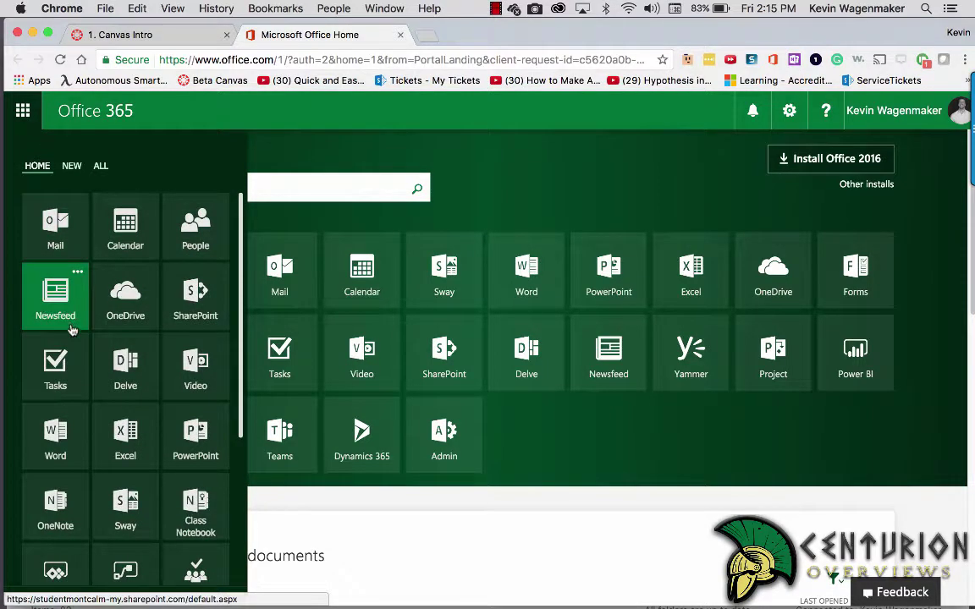
{"action": "left_click", "coordinate": [148, 311]}
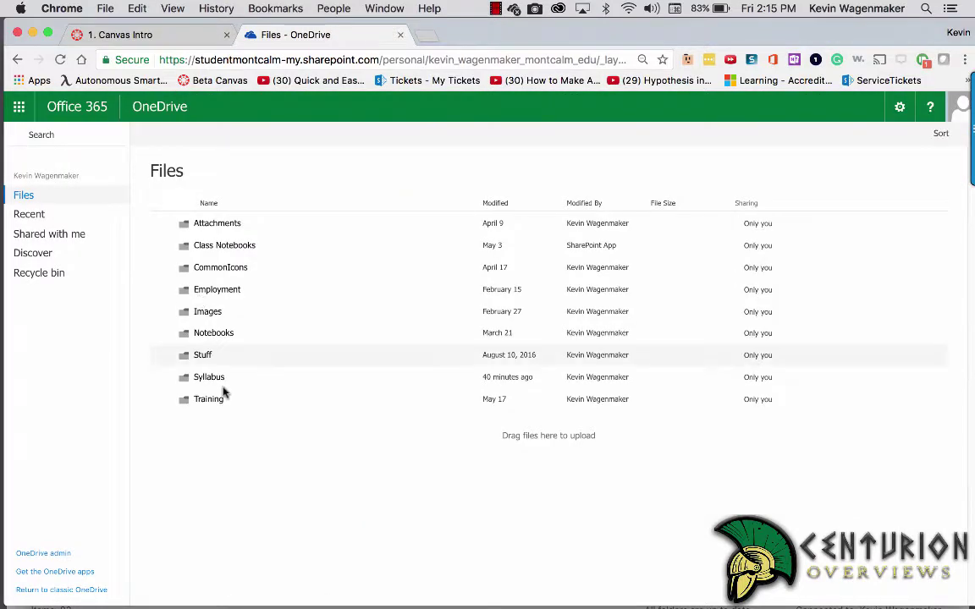
{"action": "left_click", "coordinate": [210, 378]}
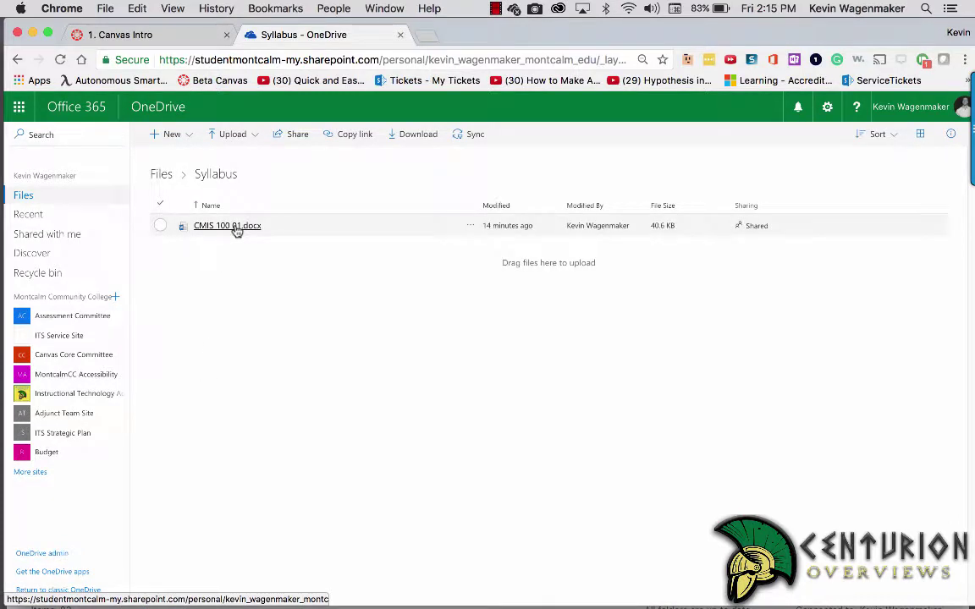
{"action": "left_click", "coordinate": [236, 228]}
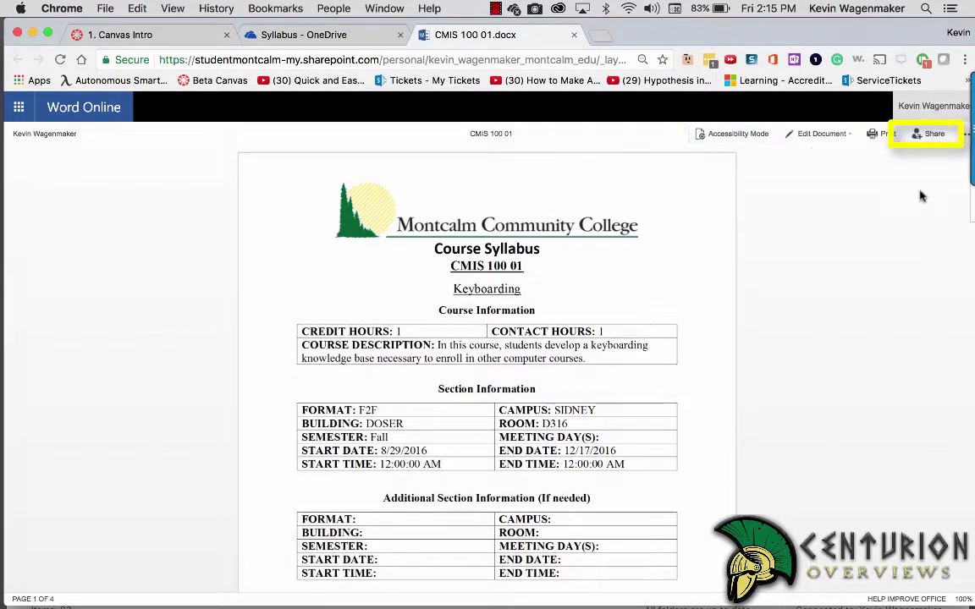
Step: Create and copy a view-only, no-sign-in share link for CMIS 100 01, then return to Canvas
{"action": "left_click", "coordinate": [932, 135]}
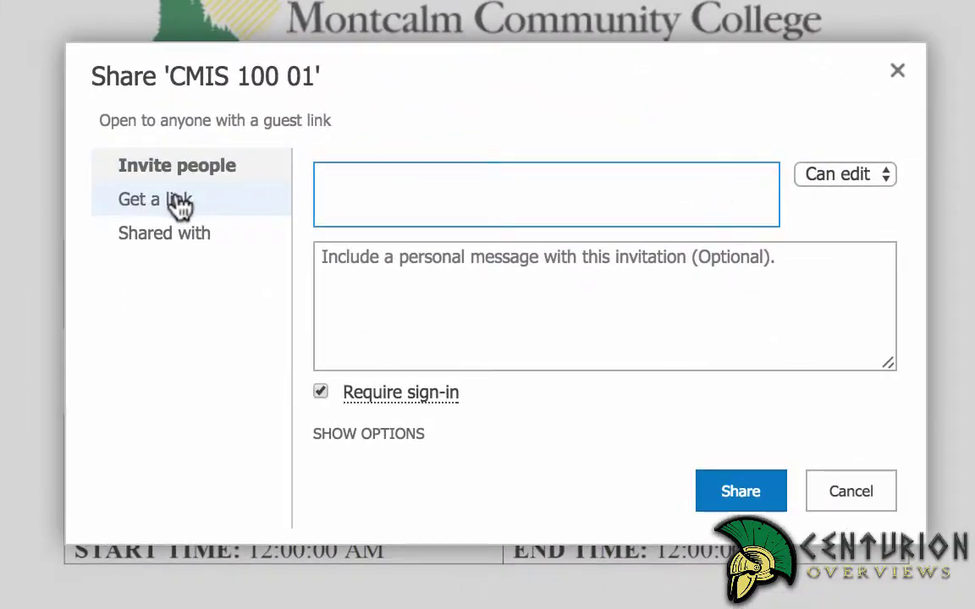
{"action": "left_click", "coordinate": [179, 204]}
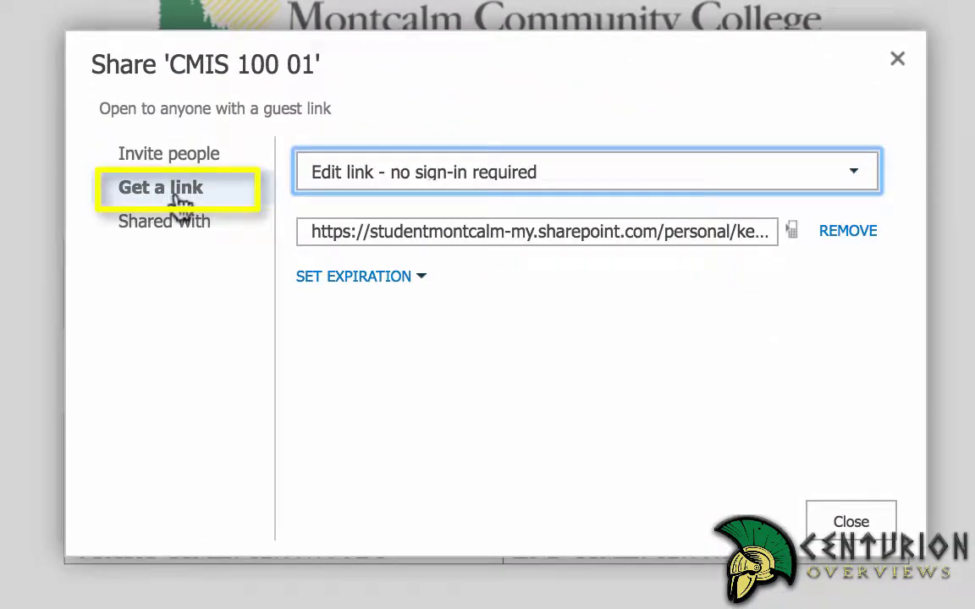
{"action": "left_click", "coordinate": [478, 174]}
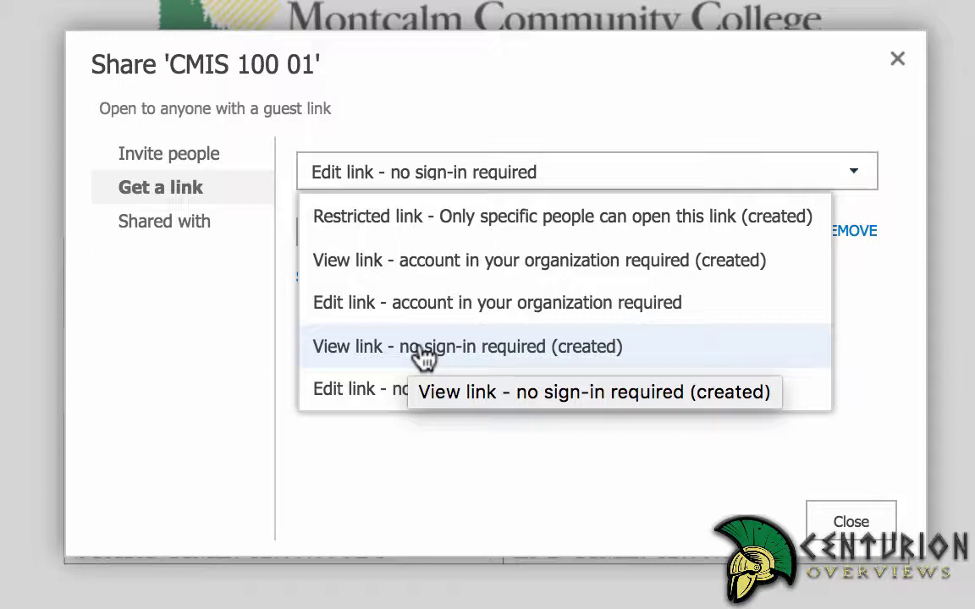
{"action": "left_click", "coordinate": [423, 358]}
{"action": "left_click", "coordinate": [599, 233]}
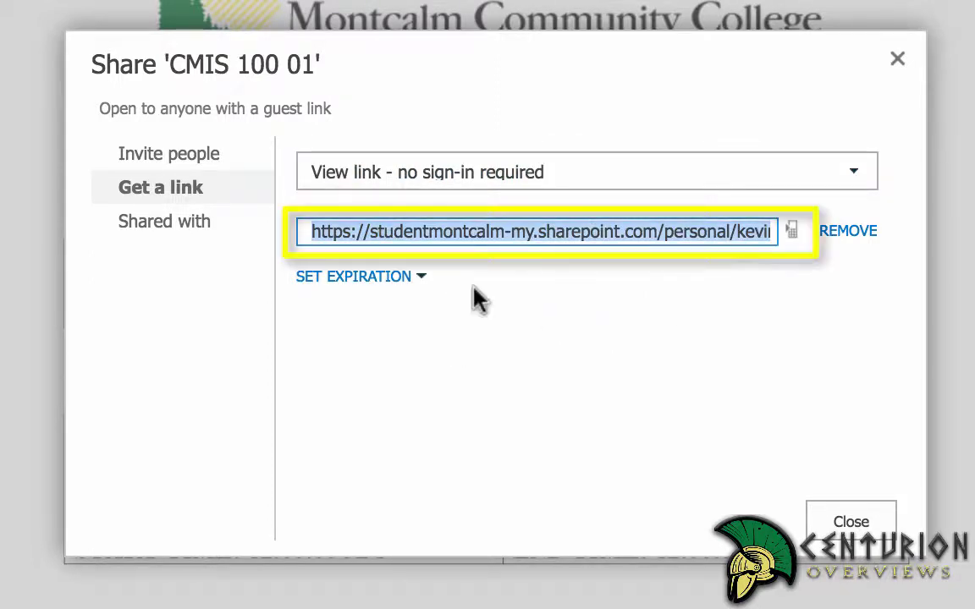
{"action": "left_click", "coordinate": [419, 281]}
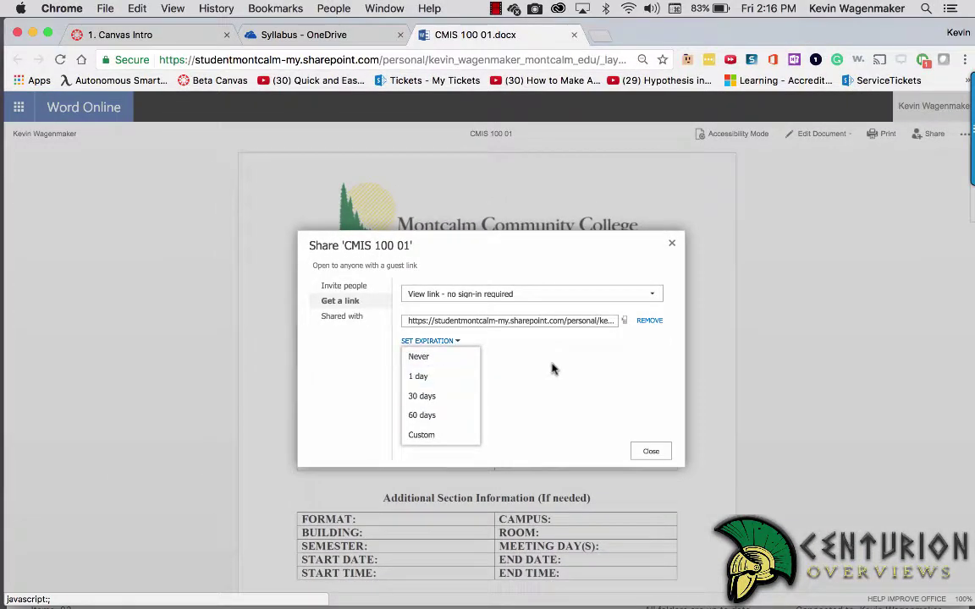
{"action": "left_click", "coordinate": [651, 451]}
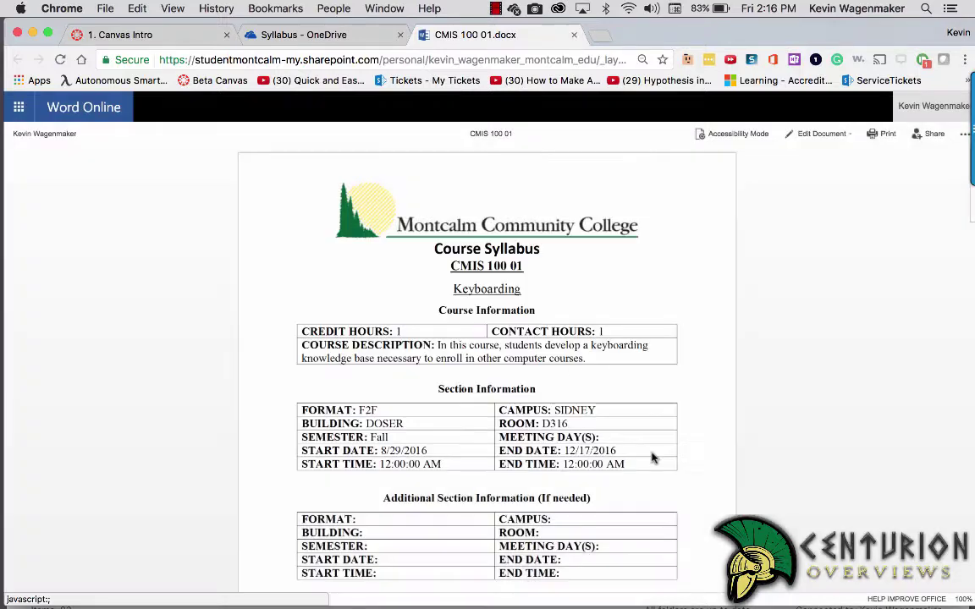
{"action": "left_click", "coordinate": [161, 34]}
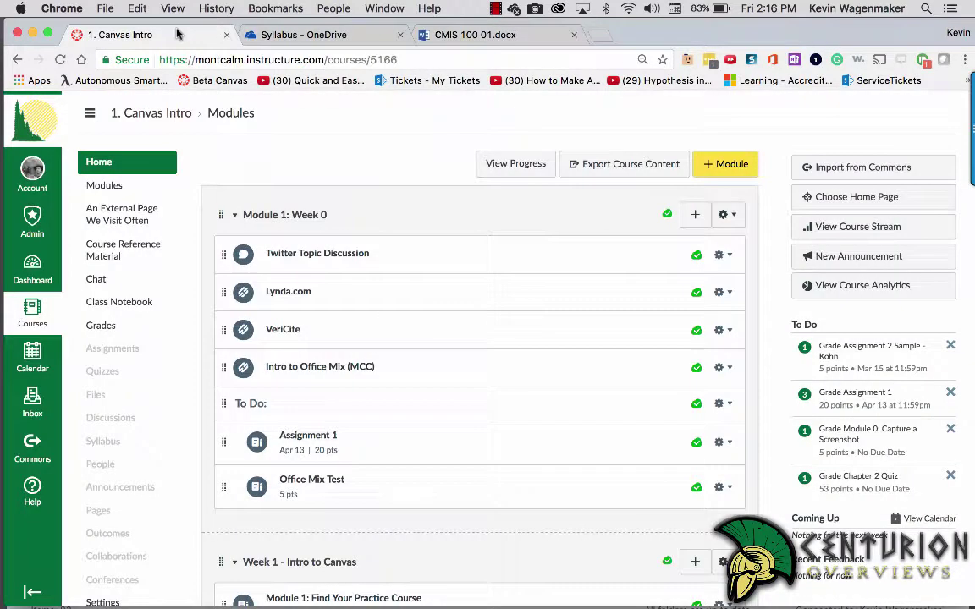
Step: In course Settings, open the Apps tab and filter external apps by 'redi' to find Redirect Tool
{"action": "scroll", "coordinate": [180, 265], "scroll_direction": "down", "scroll_amount": 2}
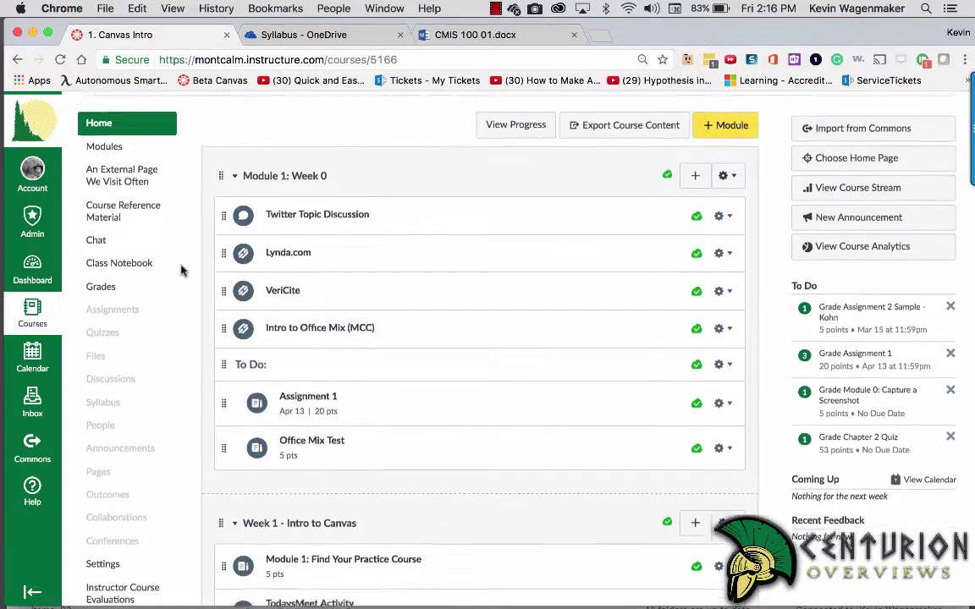
{"action": "scroll", "coordinate": [180, 271], "scroll_direction": "down", "scroll_amount": 3}
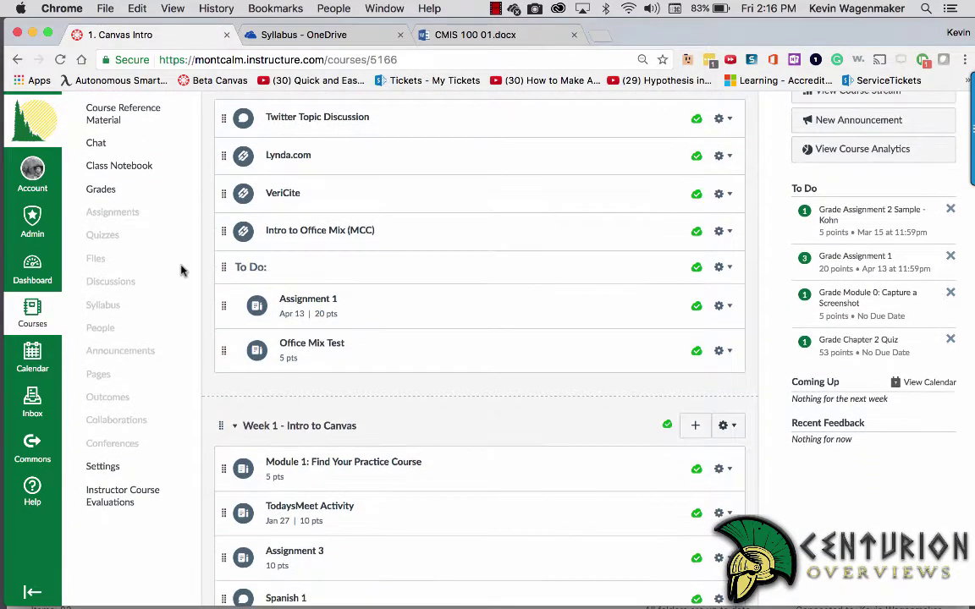
{"action": "left_click", "coordinate": [111, 471]}
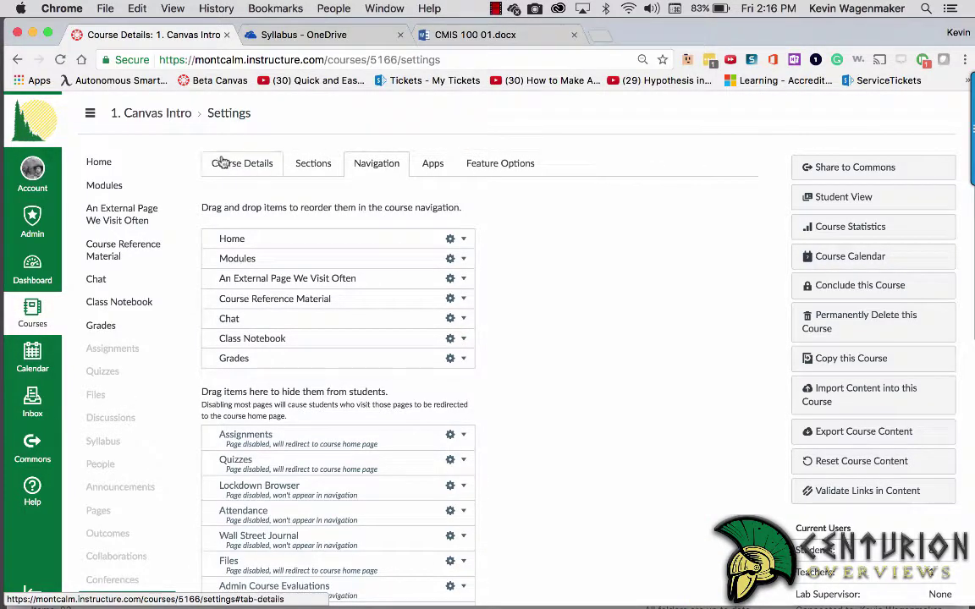
{"action": "left_click", "coordinate": [232, 163]}
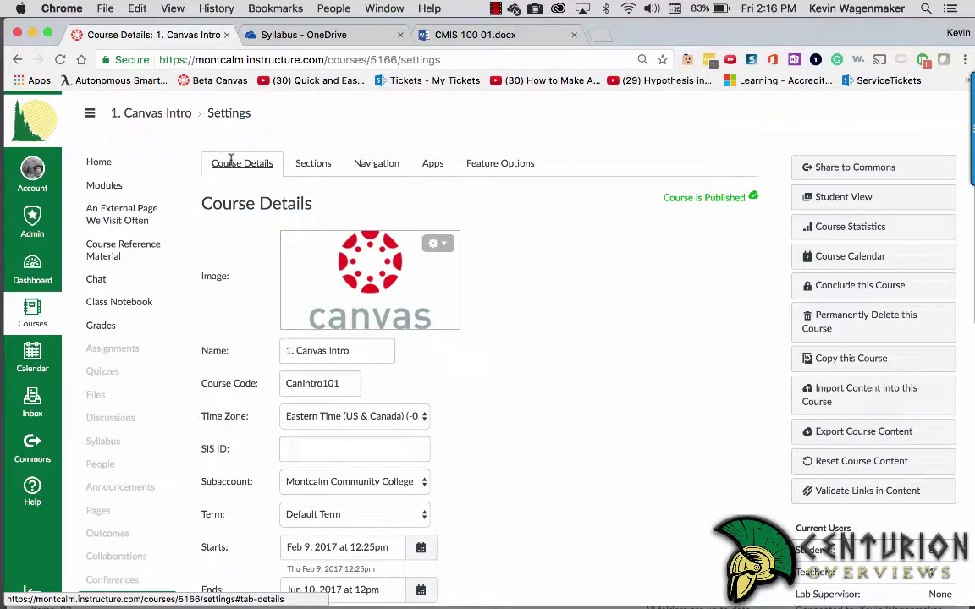
{"action": "left_click", "coordinate": [370, 166]}
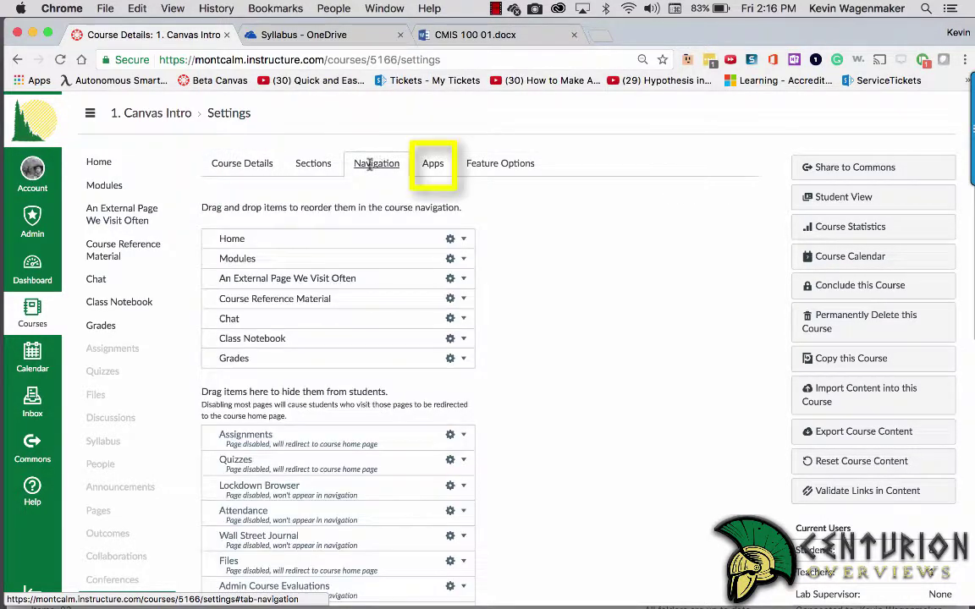
{"action": "left_click", "coordinate": [433, 169]}
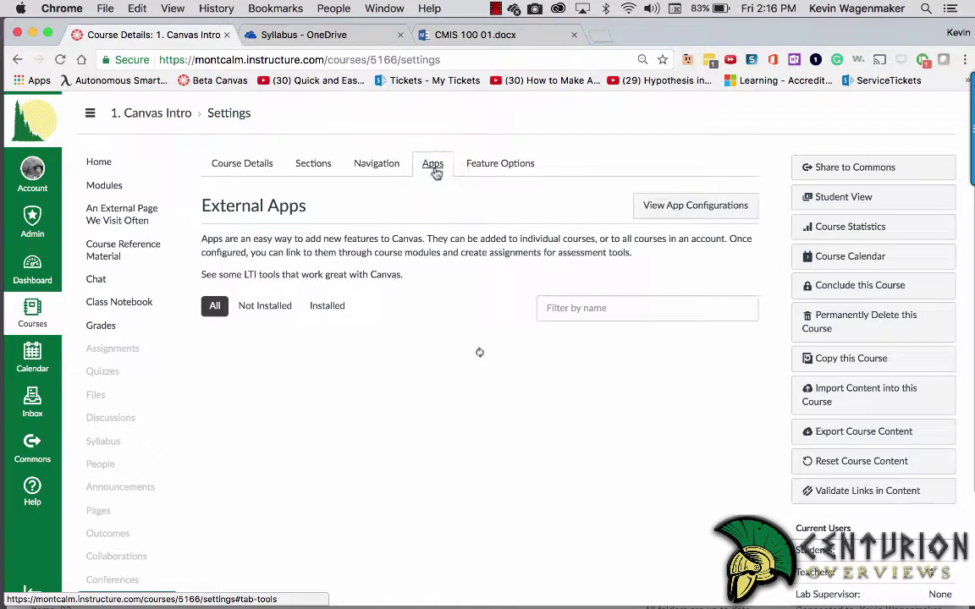
{"action": "left_click", "coordinate": [558, 312]}
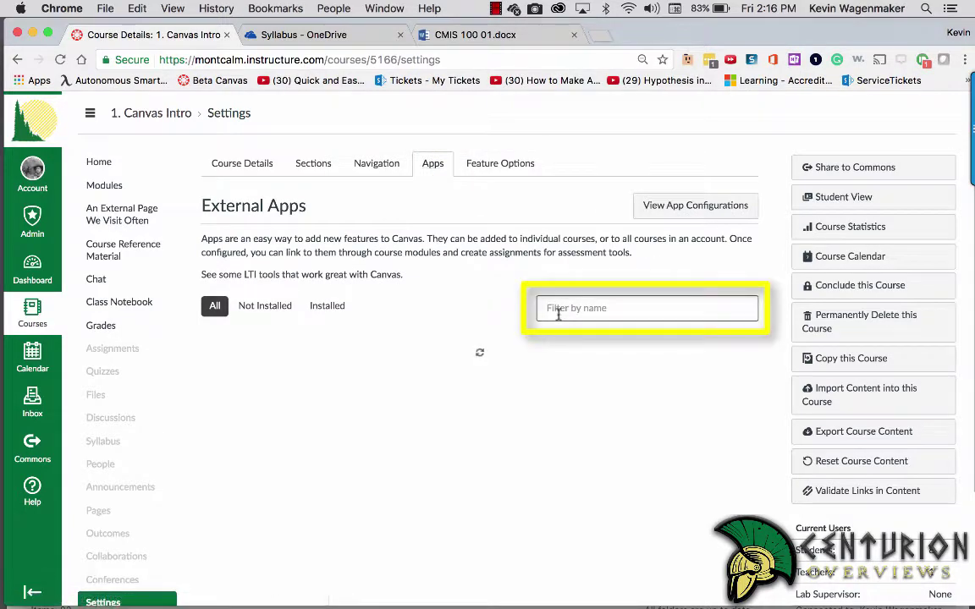
{"action": "type", "text": "redirect"}
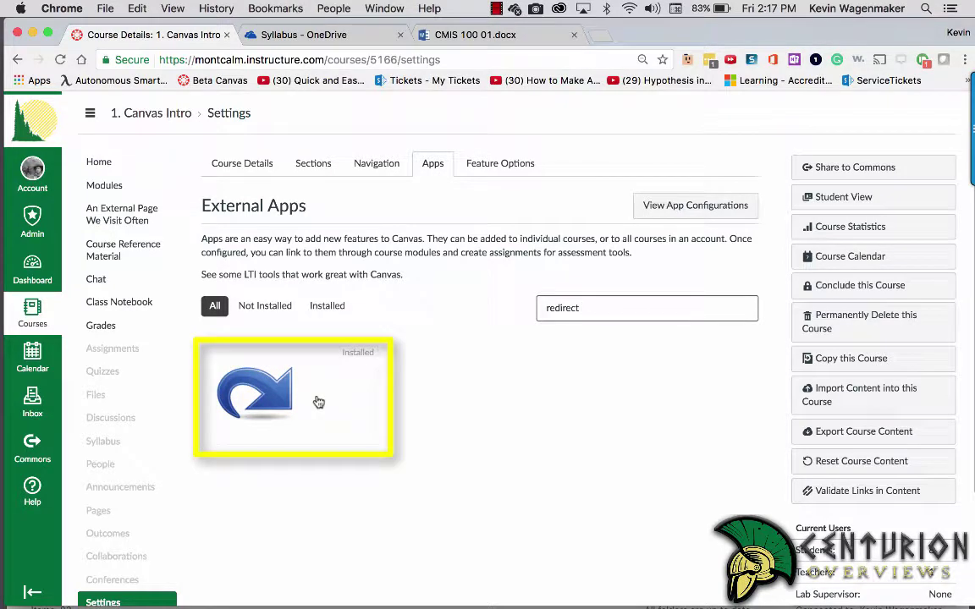
Step: Add the Redirect Tool as 'Course Syllabus' with the pasted syllabus link, shown in course navigation
{"action": "mouse_move", "coordinate": [274, 373]}
{"action": "left_click", "coordinate": [344, 404]}
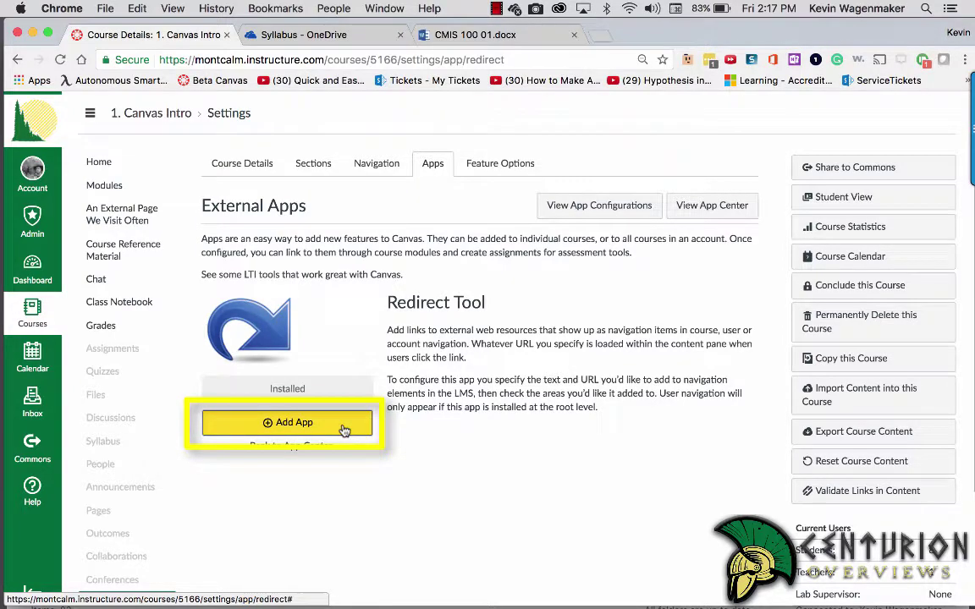
{"action": "left_click", "coordinate": [344, 428]}
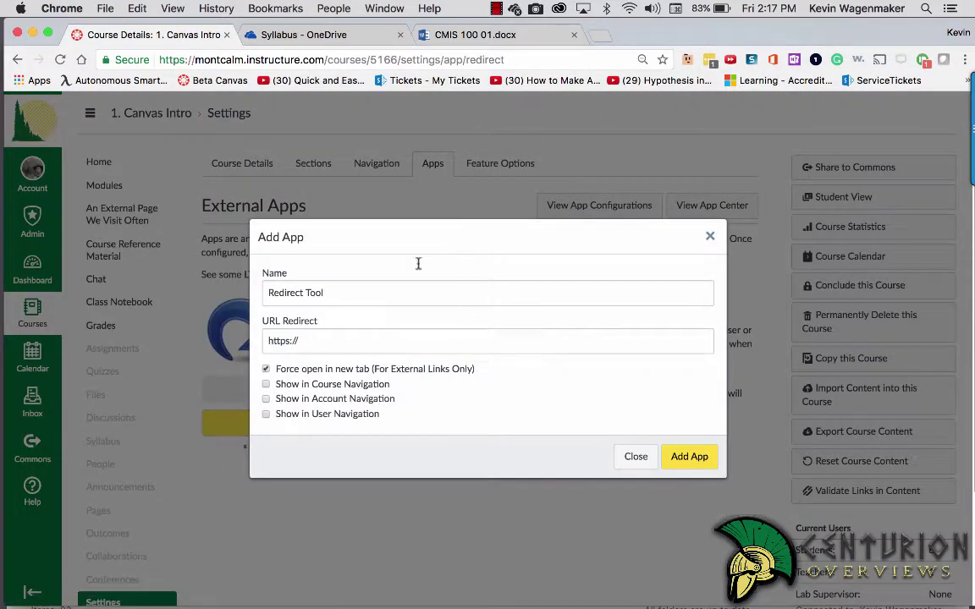
{"action": "left_click_drag", "start_coordinate": [342, 292], "coordinate": [250, 293]}
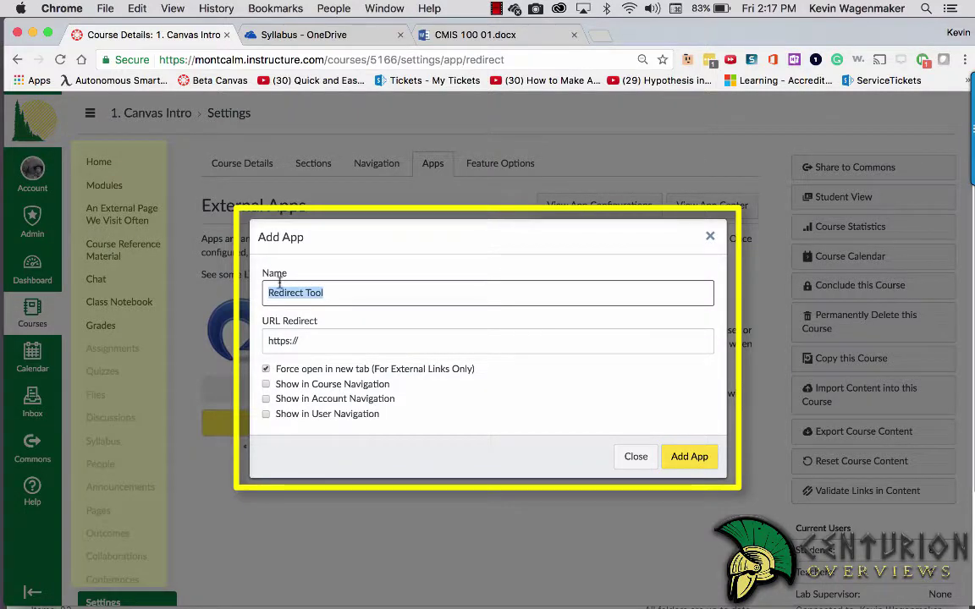
{"action": "type", "text": "Co"}
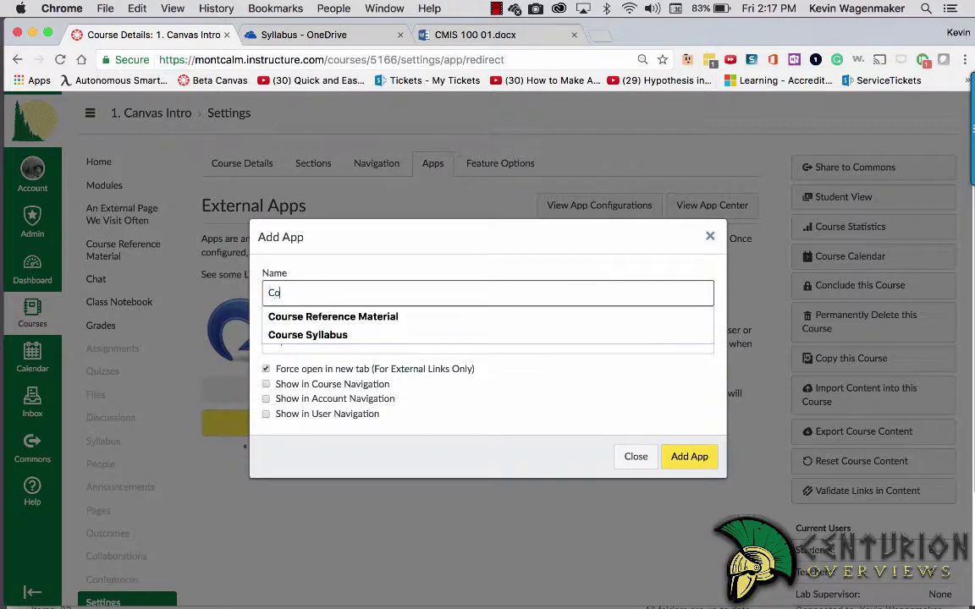
{"action": "type", "text": "urse Syllabus"}
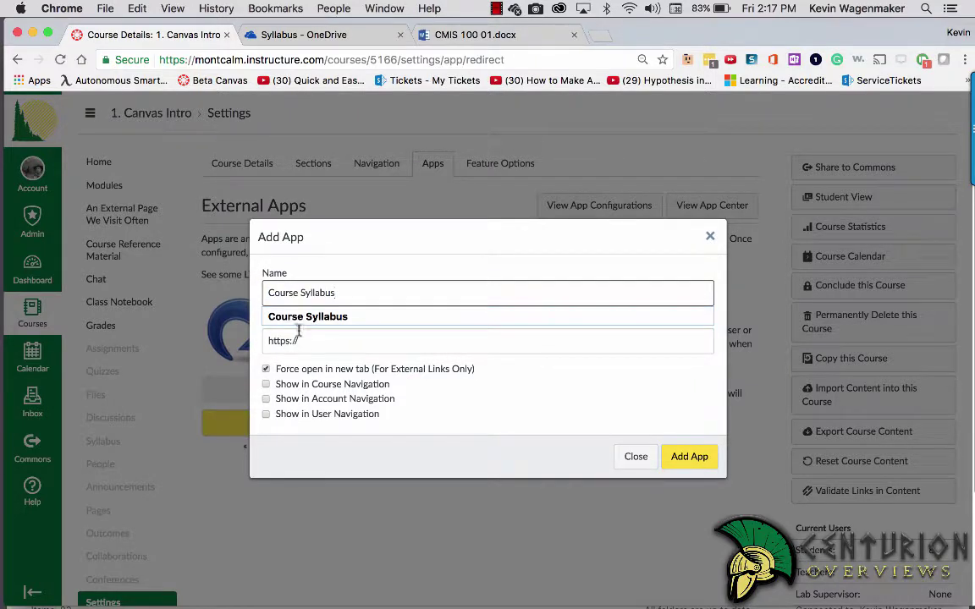
{"action": "key", "text": "Tab"}
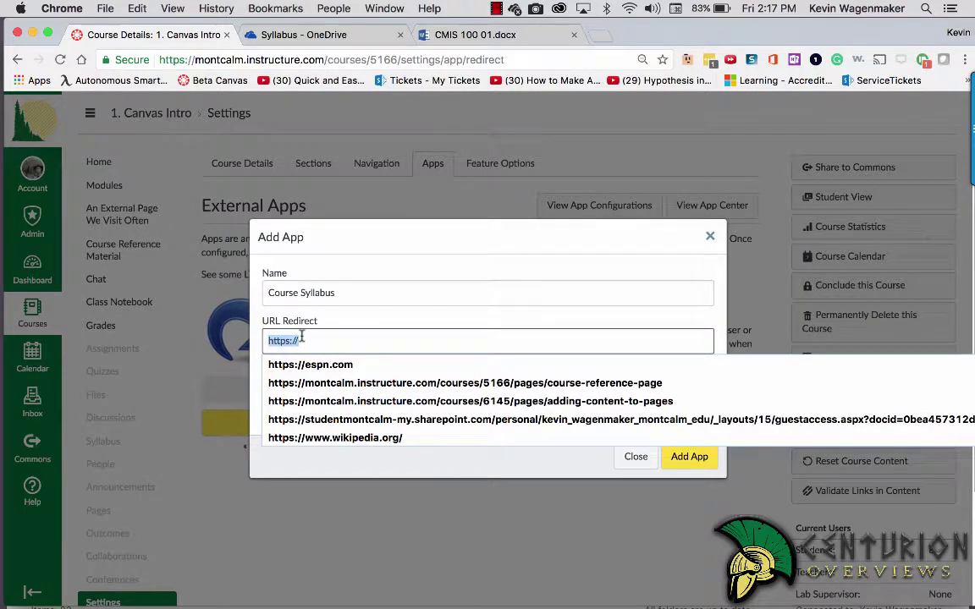
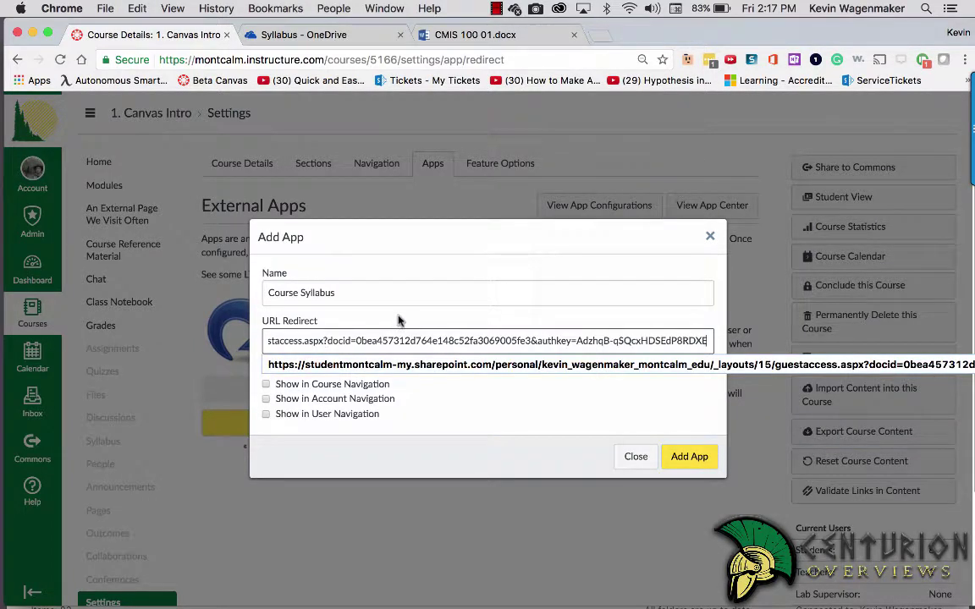
{"action": "key", "text": "Escape"}
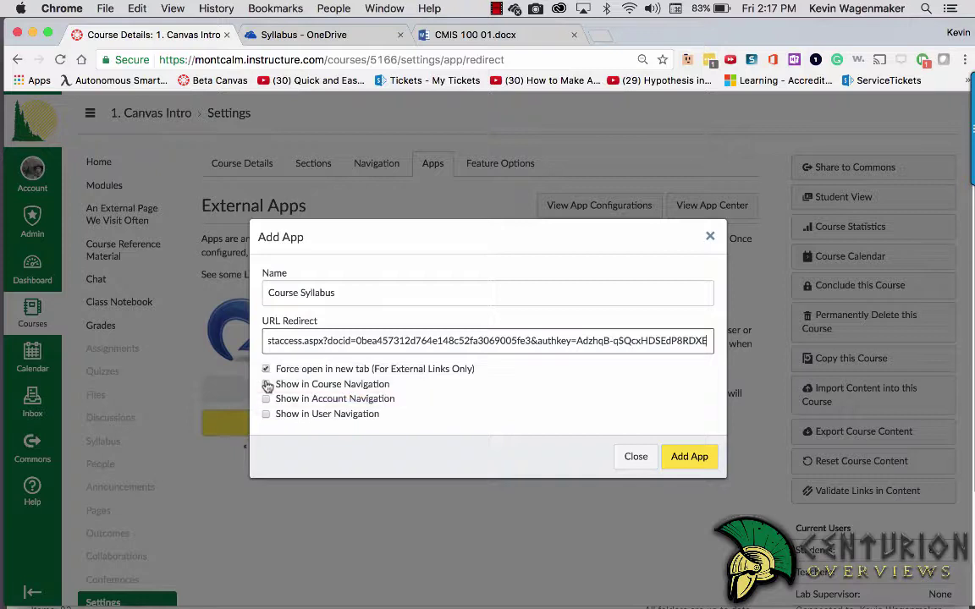
{"action": "left_click", "coordinate": [267, 385]}
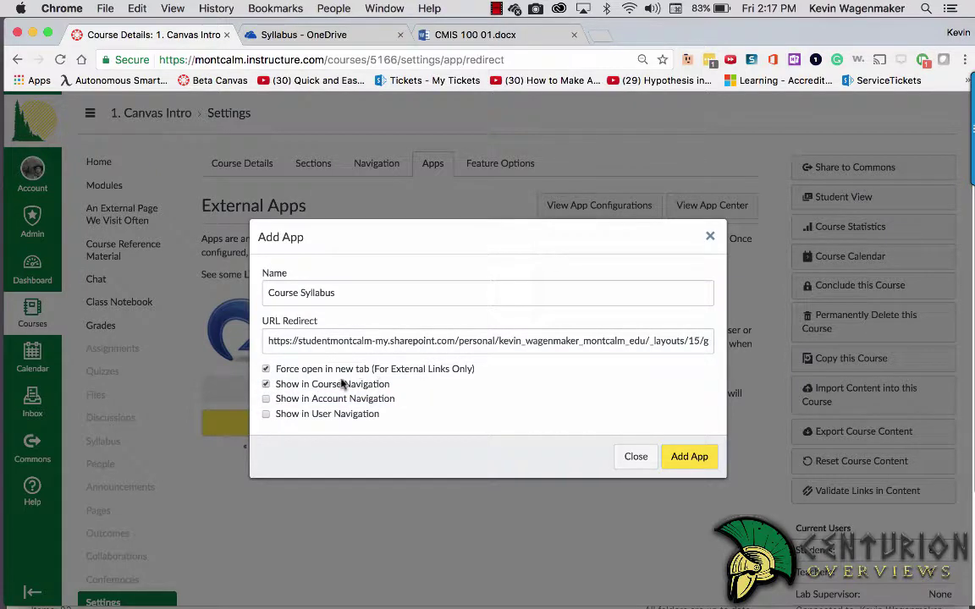
{"action": "left_click", "coordinate": [267, 385]}
{"action": "left_click", "coordinate": [689, 457]}
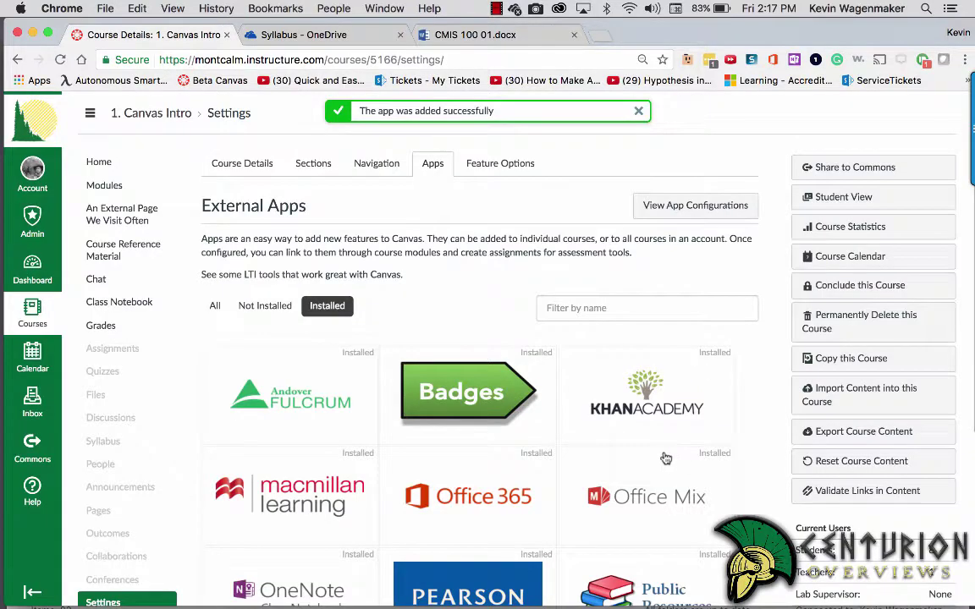
Step: Drag Course Syllabus below An External Page We Visit Often in Navigation and save the order
{"action": "left_click", "coordinate": [376, 163]}
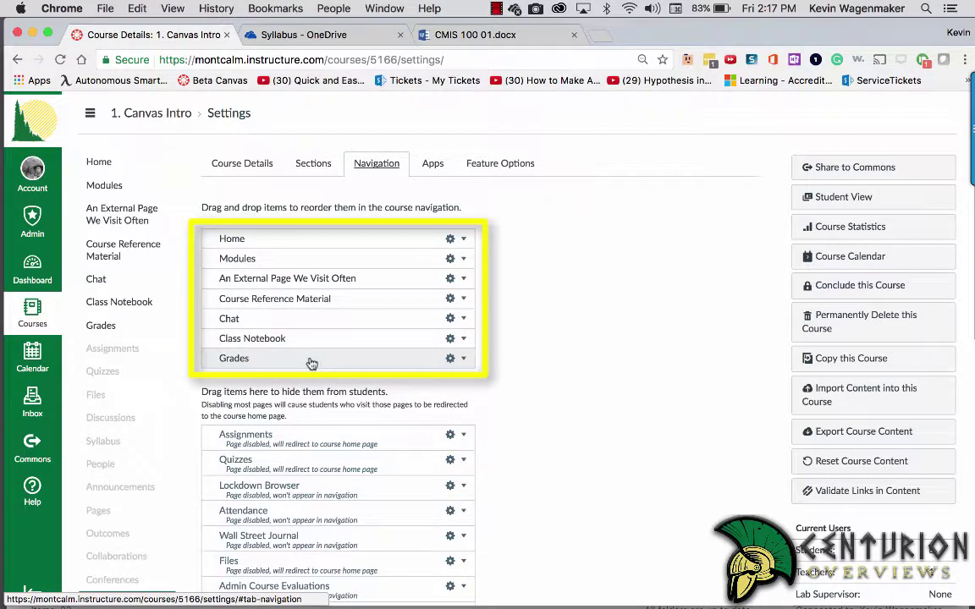
{"action": "key", "text": "super+r"}
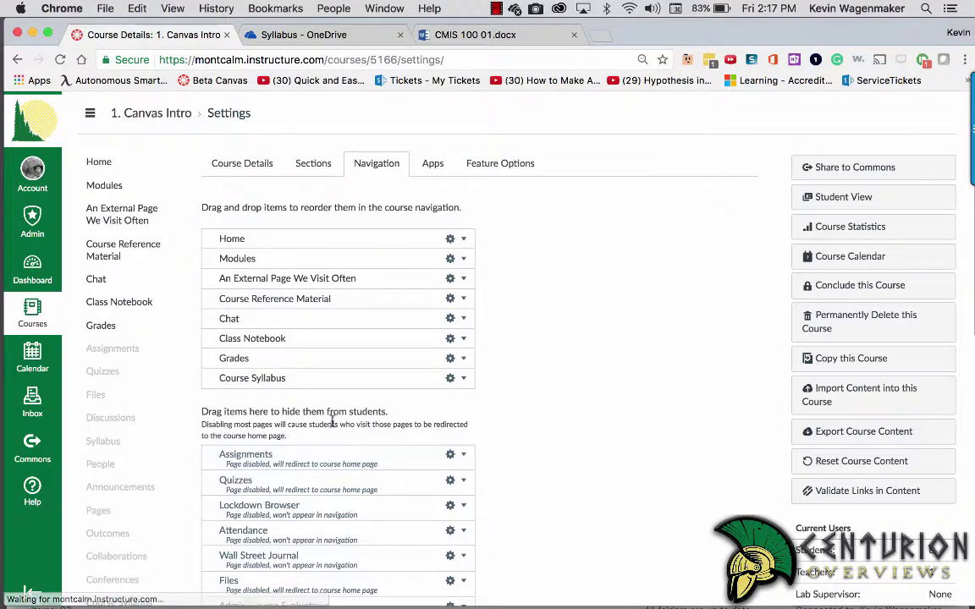
{"action": "left_click_drag", "start_coordinate": [262, 382], "coordinate": [273, 288]}
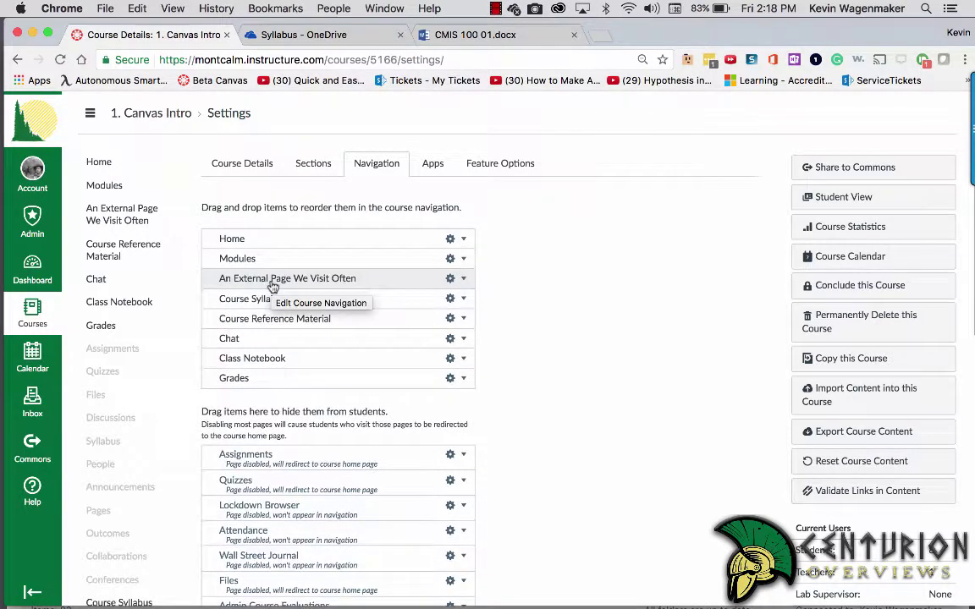
{"action": "scroll", "coordinate": [320, 315], "scroll_direction": "down", "scroll_amount": 1}
{"action": "scroll", "coordinate": [320, 314], "scroll_direction": "down", "scroll_amount": 10}
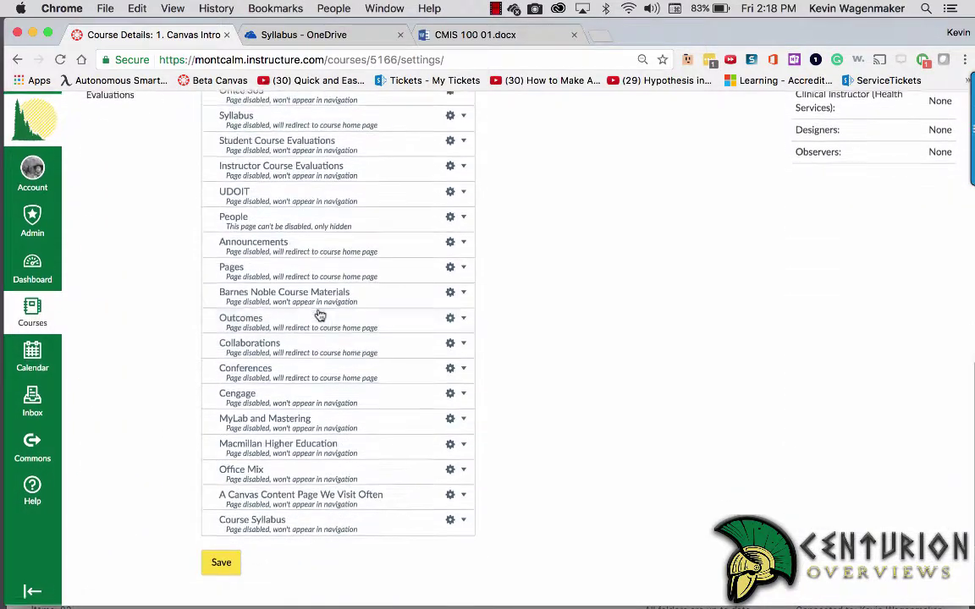
{"action": "left_click", "coordinate": [222, 563]}
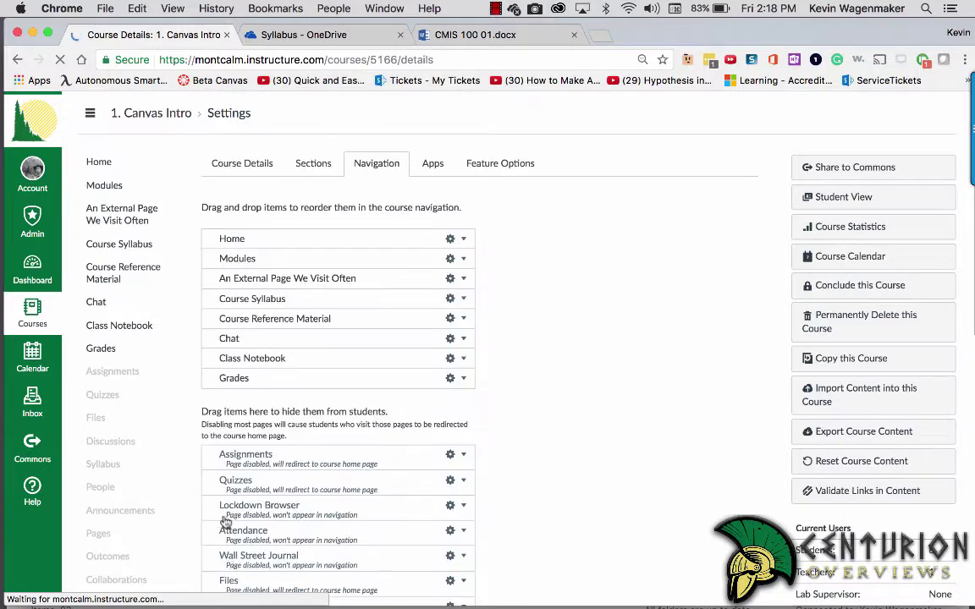
Step: Open the Course Syllabus link's read-only syllabus in a new tab, compare it with Canvas, then go to the CMIS 100 01.docx tab
{"action": "left_click", "coordinate": [136, 244]}
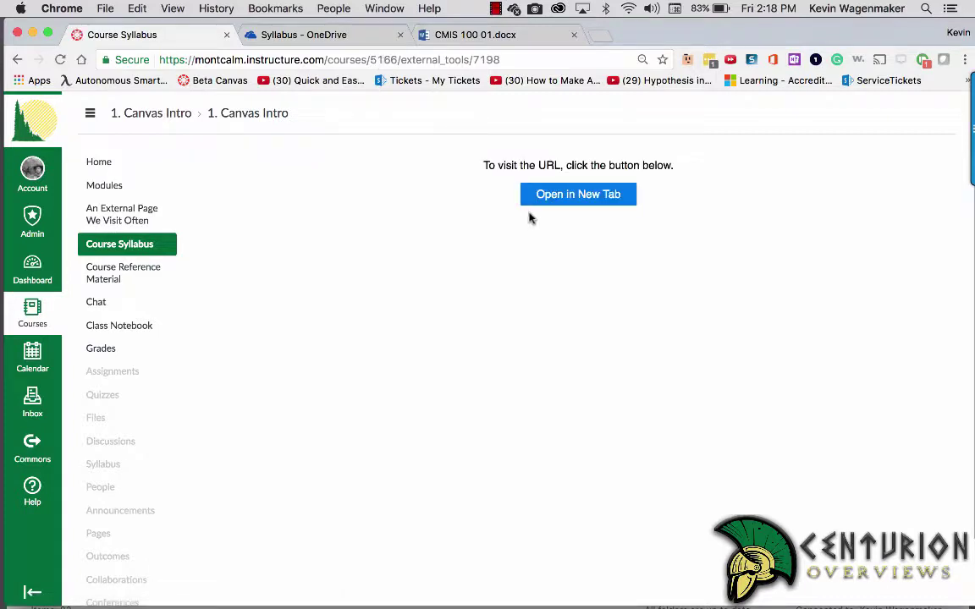
{"action": "left_click", "coordinate": [568, 198]}
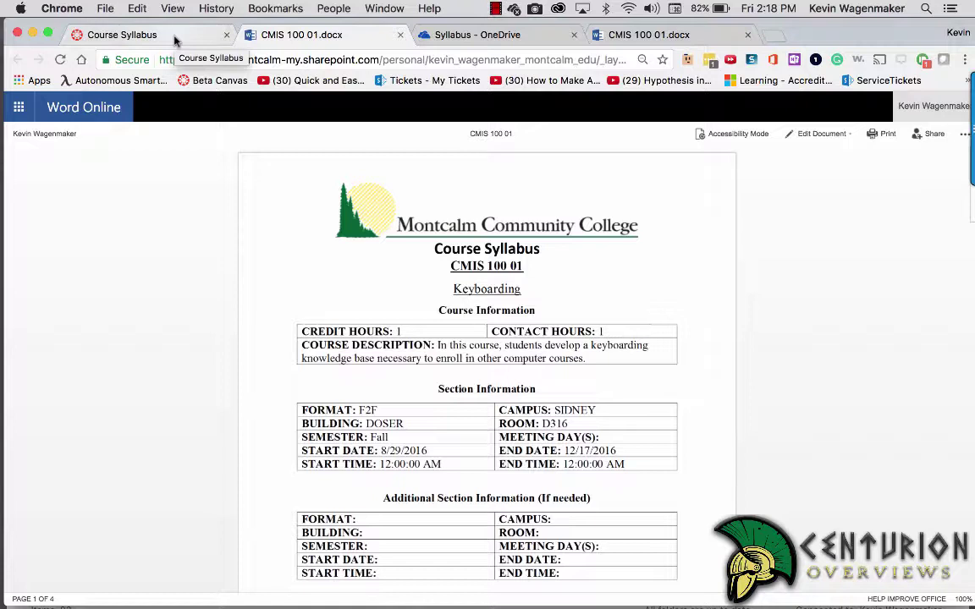
{"action": "left_click", "coordinate": [176, 41]}
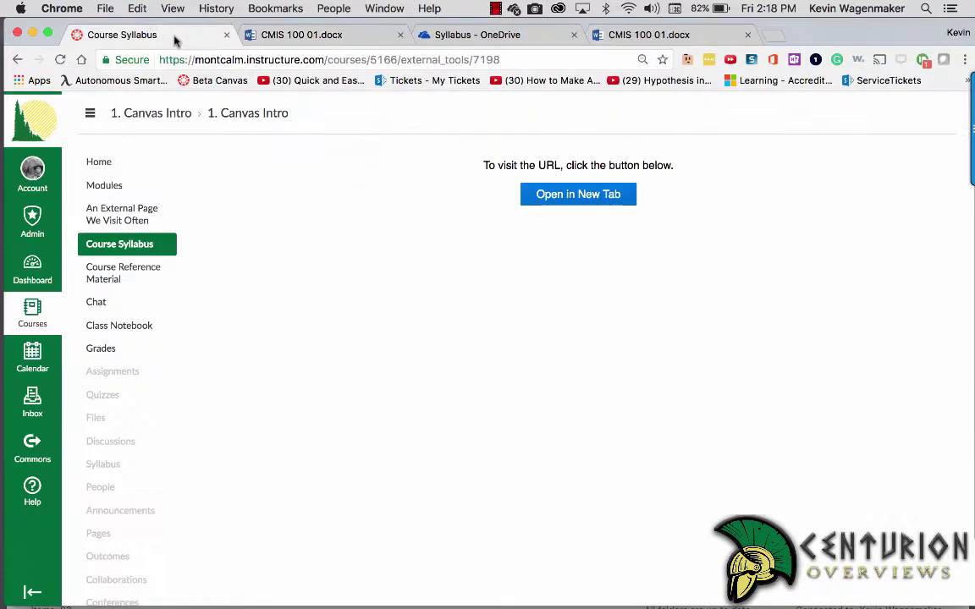
{"action": "left_click", "coordinate": [279, 36]}
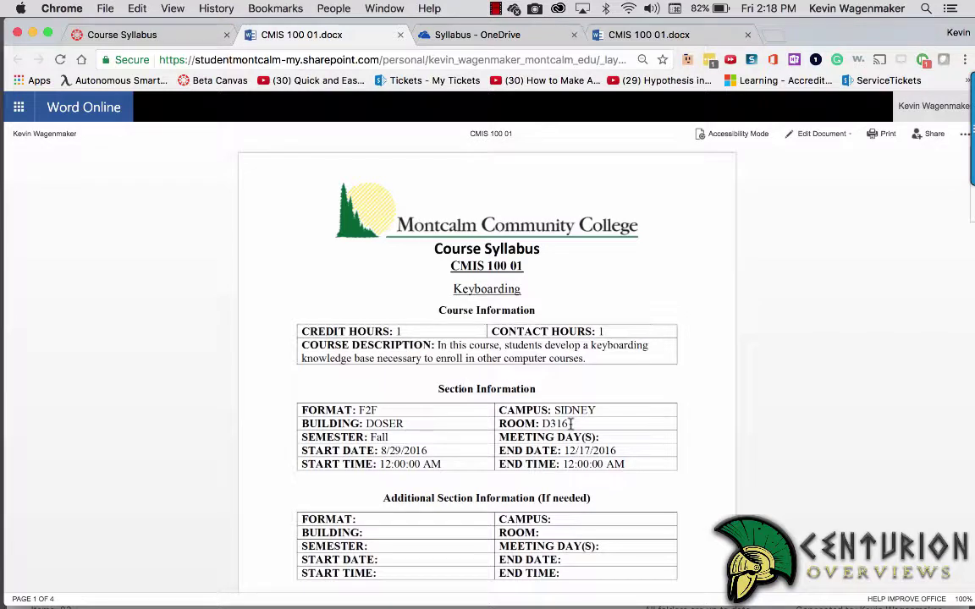
{"action": "left_click", "coordinate": [192, 36]}
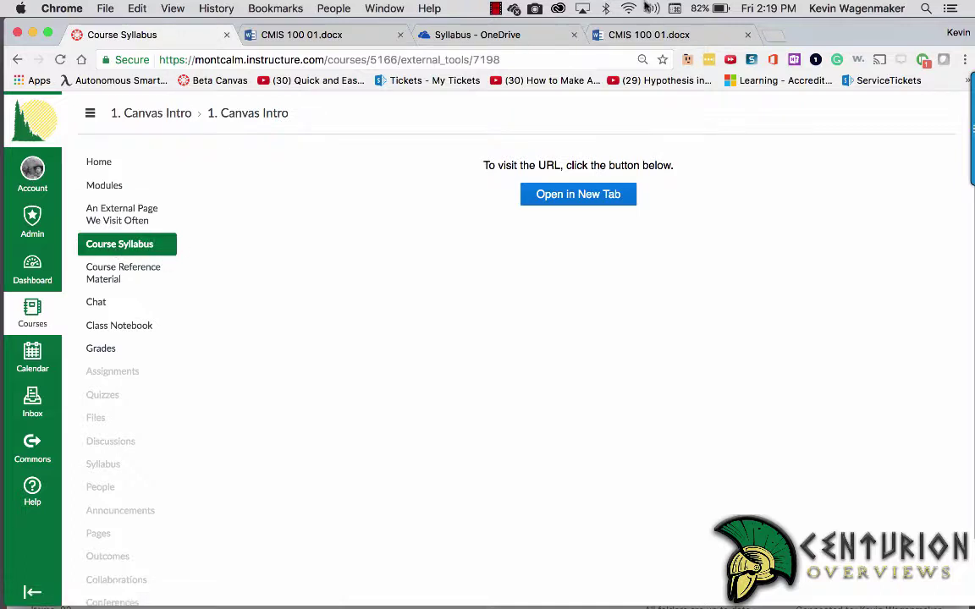
{"action": "left_click", "coordinate": [610, 34]}
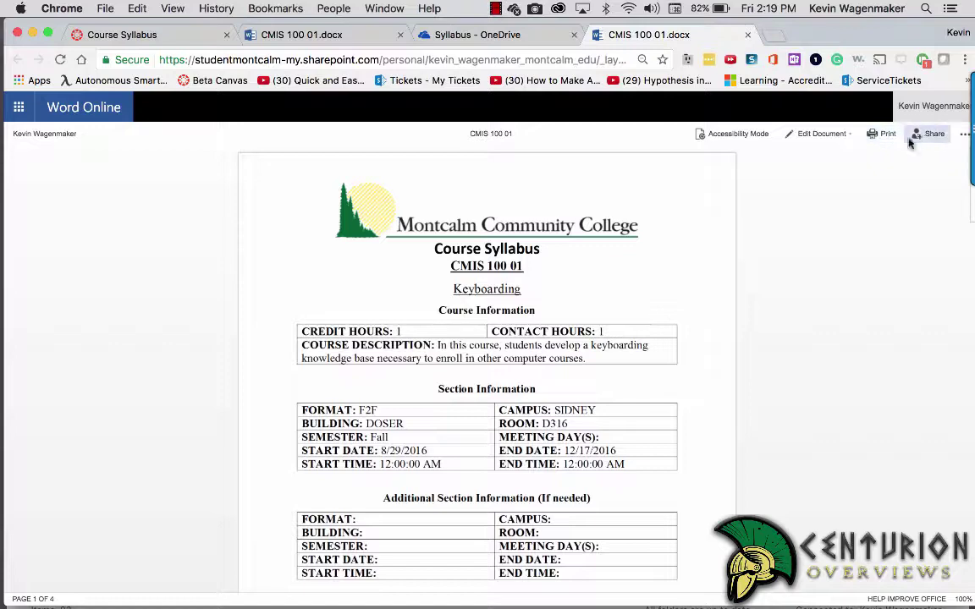
Step: Edit the syllabus in the browser, changing ROOM D316 to D314, then close the document and OneDrive tabs
{"action": "left_click", "coordinate": [820, 134]}
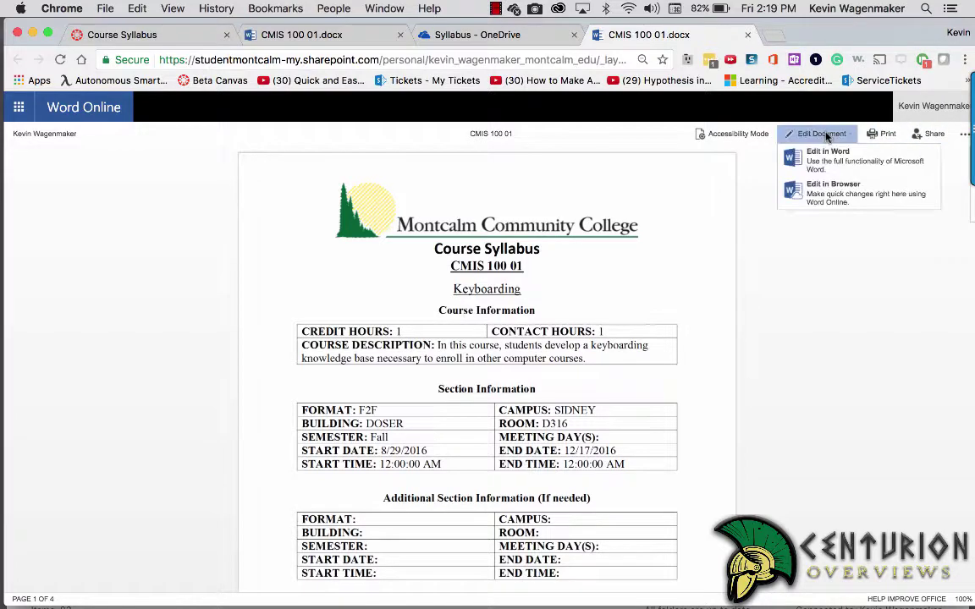
{"action": "left_click", "coordinate": [838, 195]}
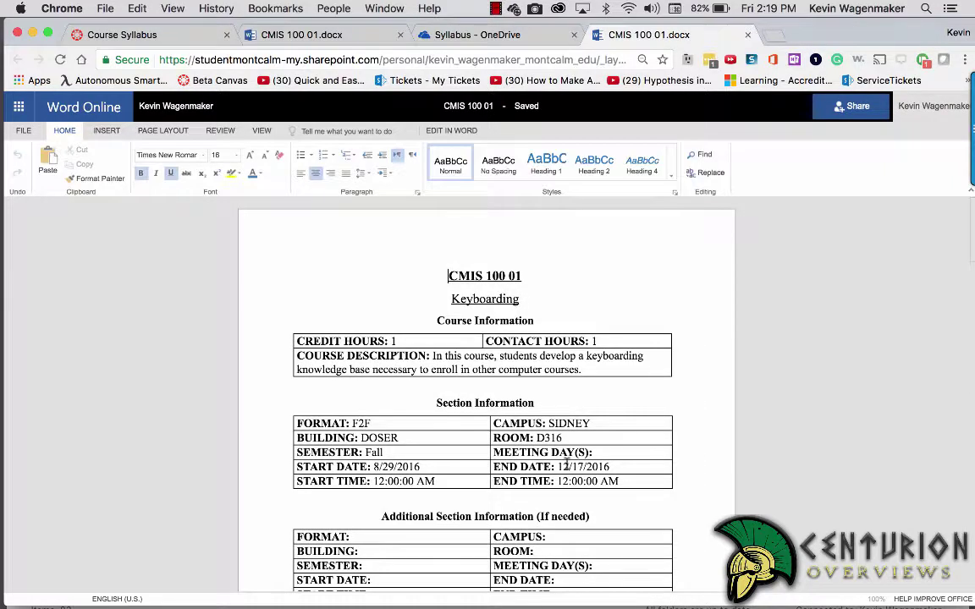
{"action": "left_click", "coordinate": [565, 438]}
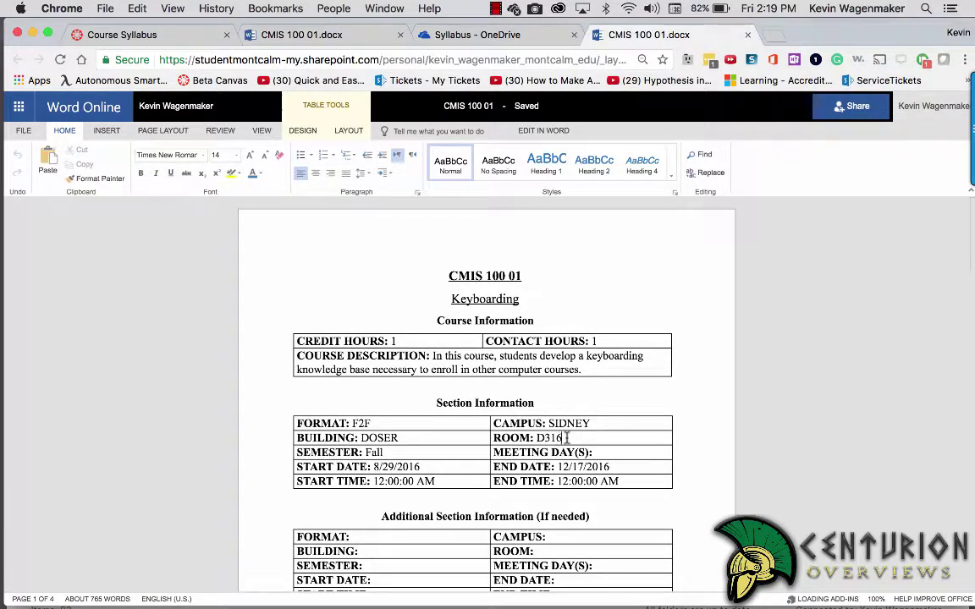
{"action": "key", "text": "BackSpace"}
{"action": "type", "text": "4"}
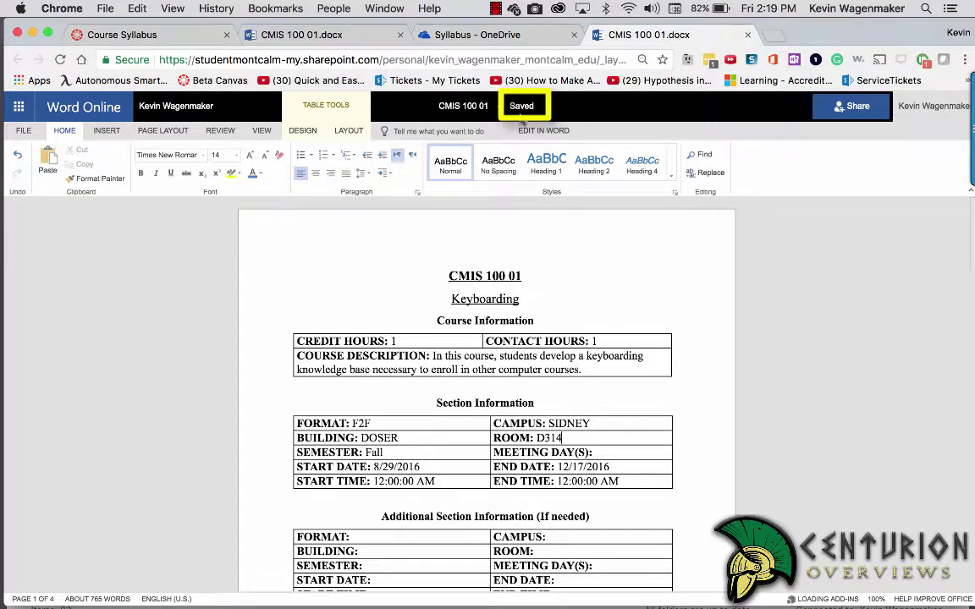
{"action": "left_click", "coordinate": [614, 233]}
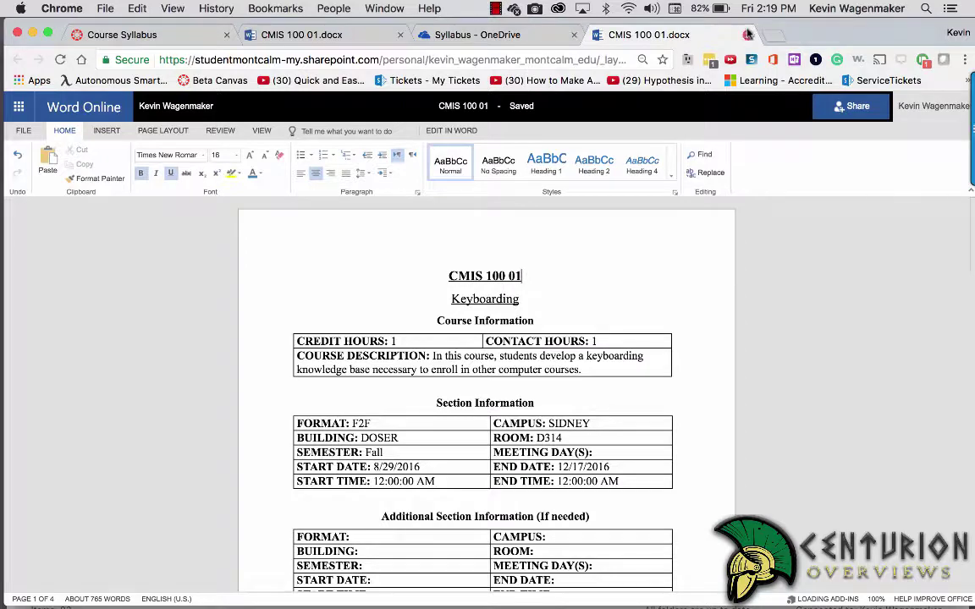
{"action": "left_click", "coordinate": [748, 35]}
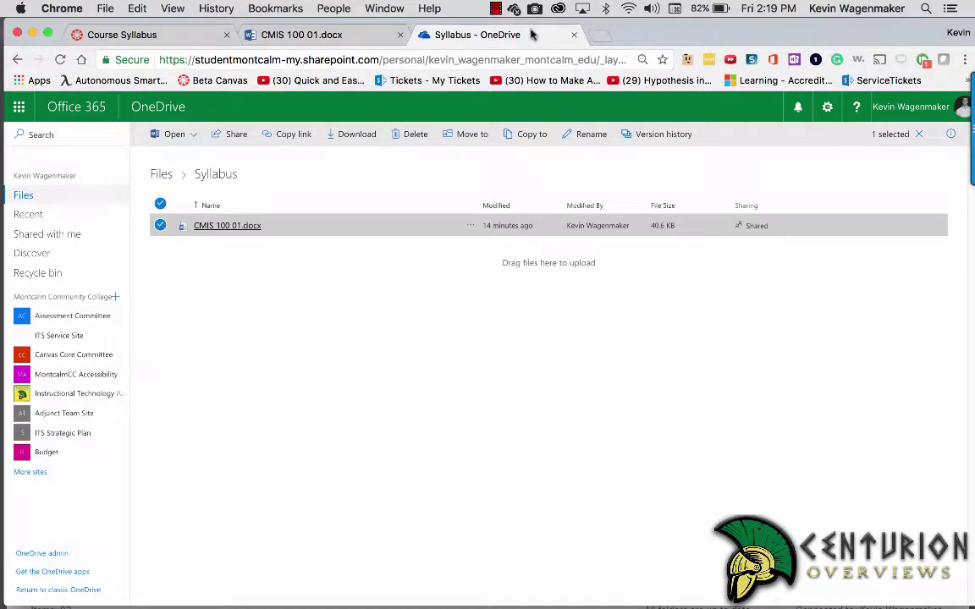
{"action": "left_click", "coordinate": [575, 34]}
Step: Close the leftover tabs and reopen Course Syllabus in a new tab to confirm room D314
{"action": "left_click", "coordinate": [575, 35]}
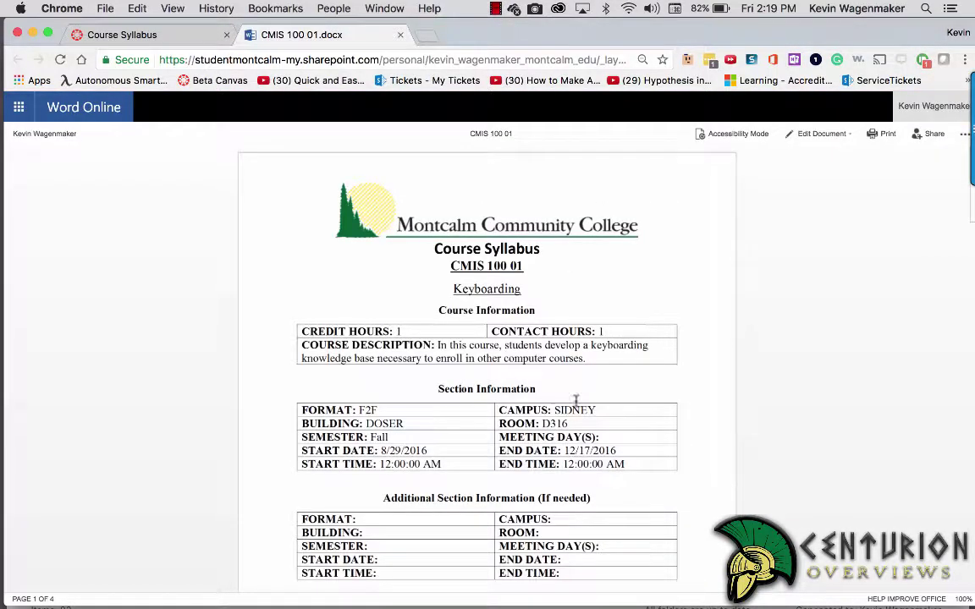
{"action": "left_click", "coordinate": [400, 35]}
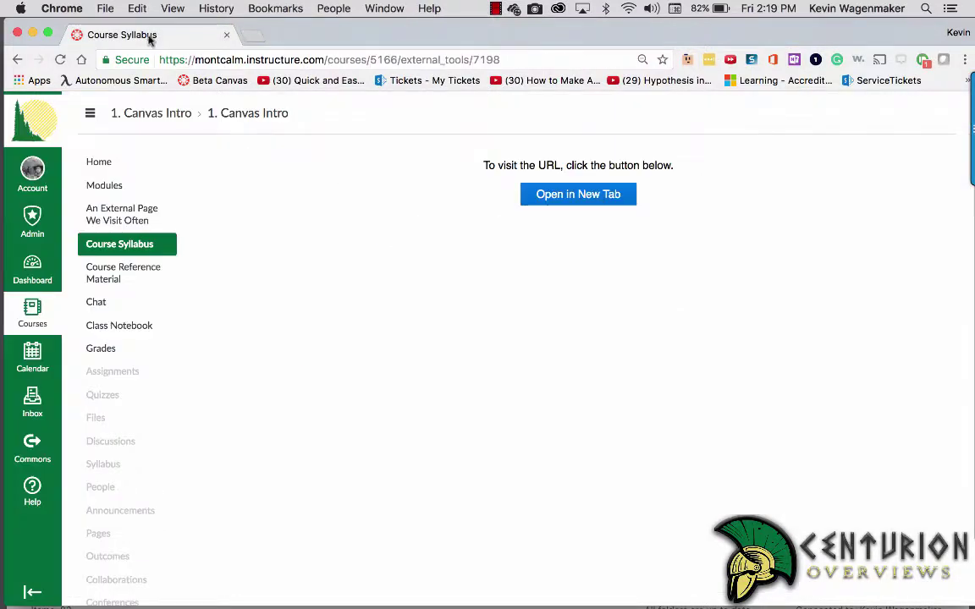
{"action": "left_click", "coordinate": [114, 245]}
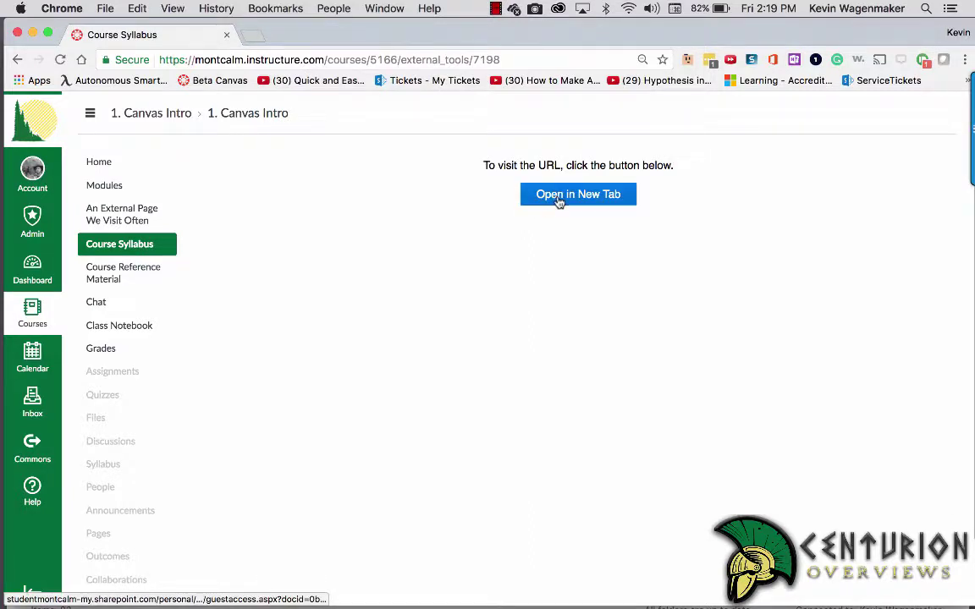
{"action": "left_click", "coordinate": [557, 198]}
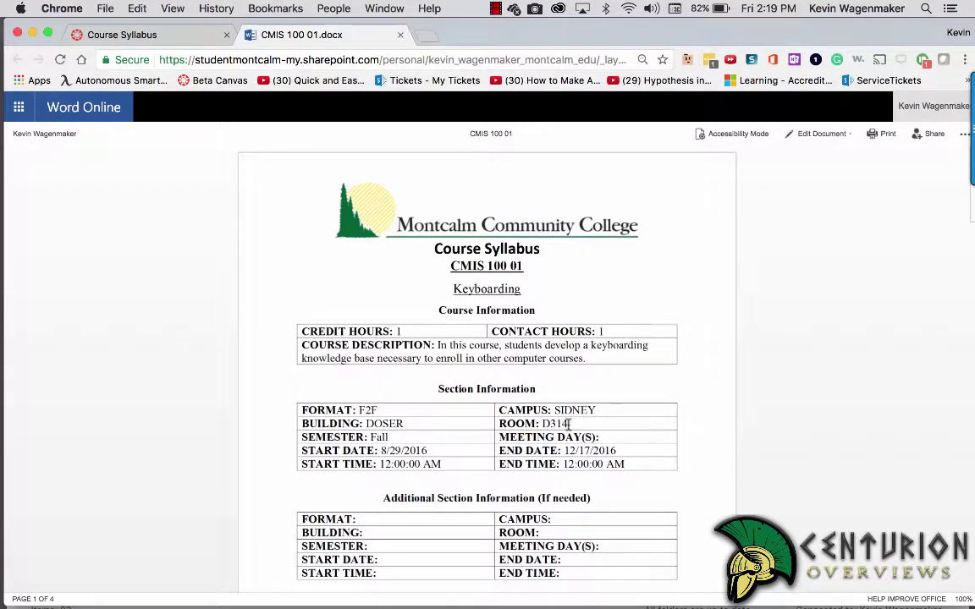
{"action": "left_click", "coordinate": [123, 36]}
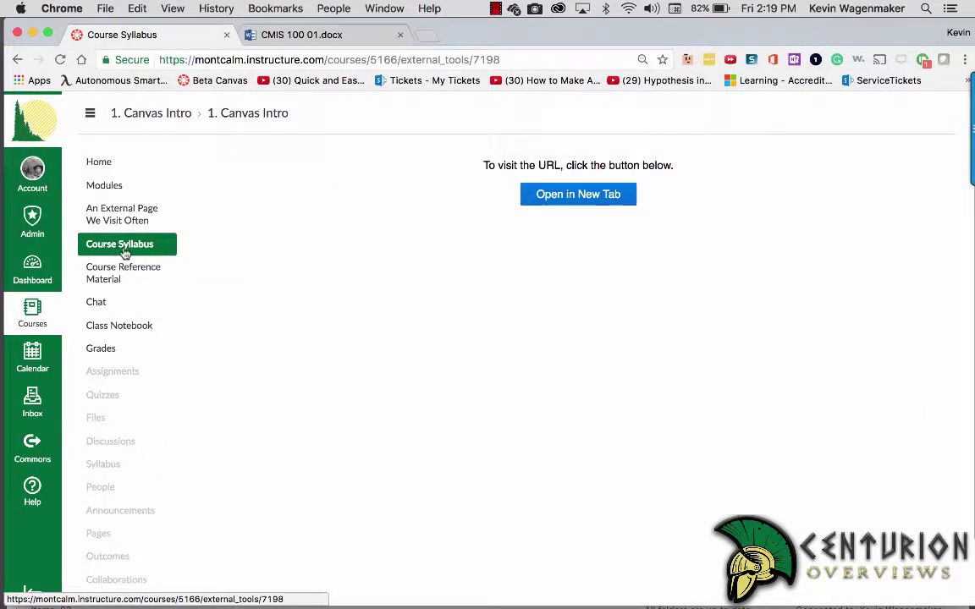